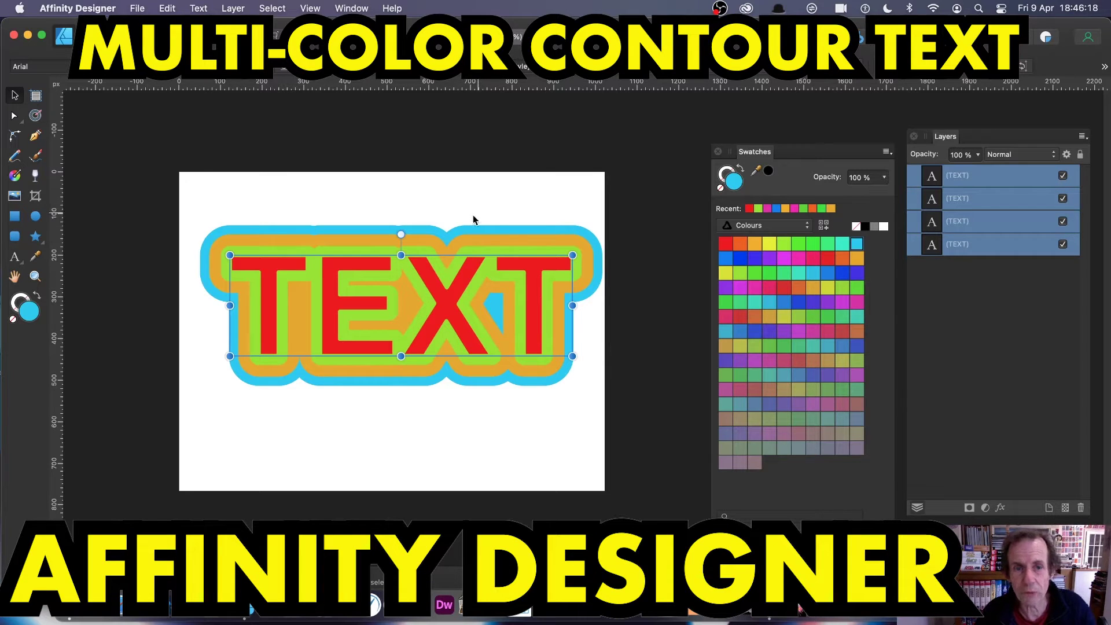
Marquee-select the four layers of the finished multicolour contoured TEXT example.
drag(185, 193, 629, 449)
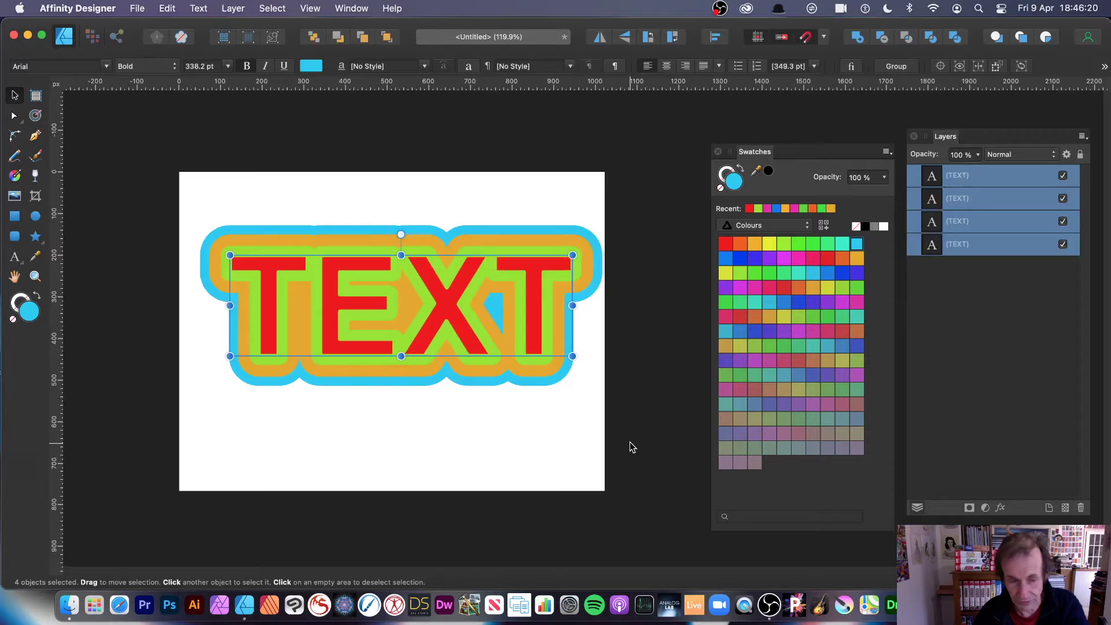
Delete the old example and place a new red Arial Bold 'TEXT' across the upper middle.
key(Delete)
click(15, 257)
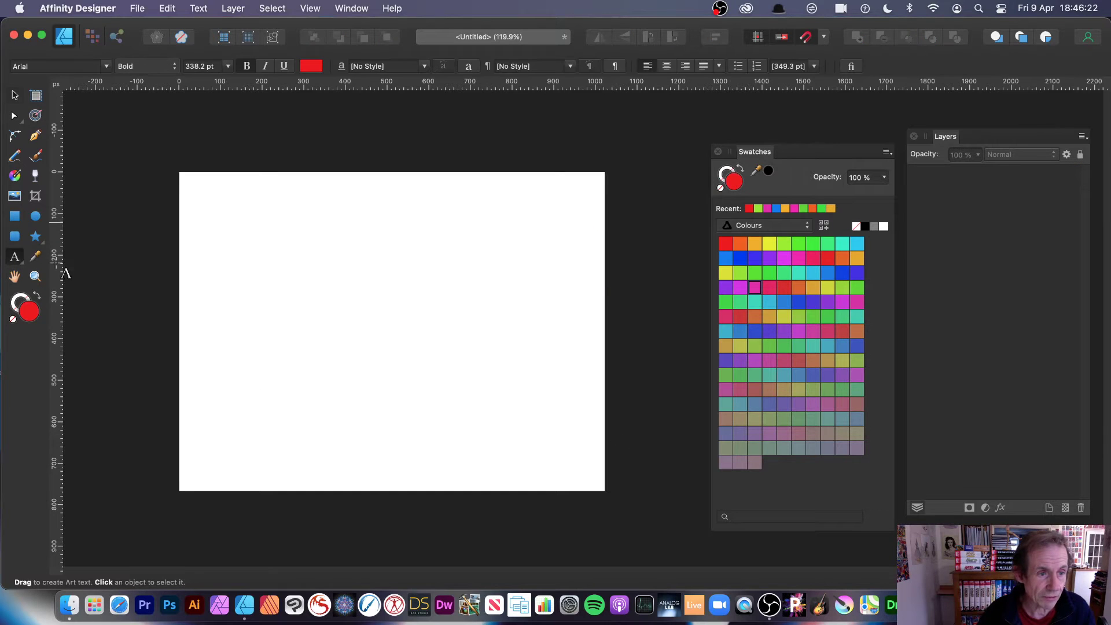
click(302, 322)
text(TEX)
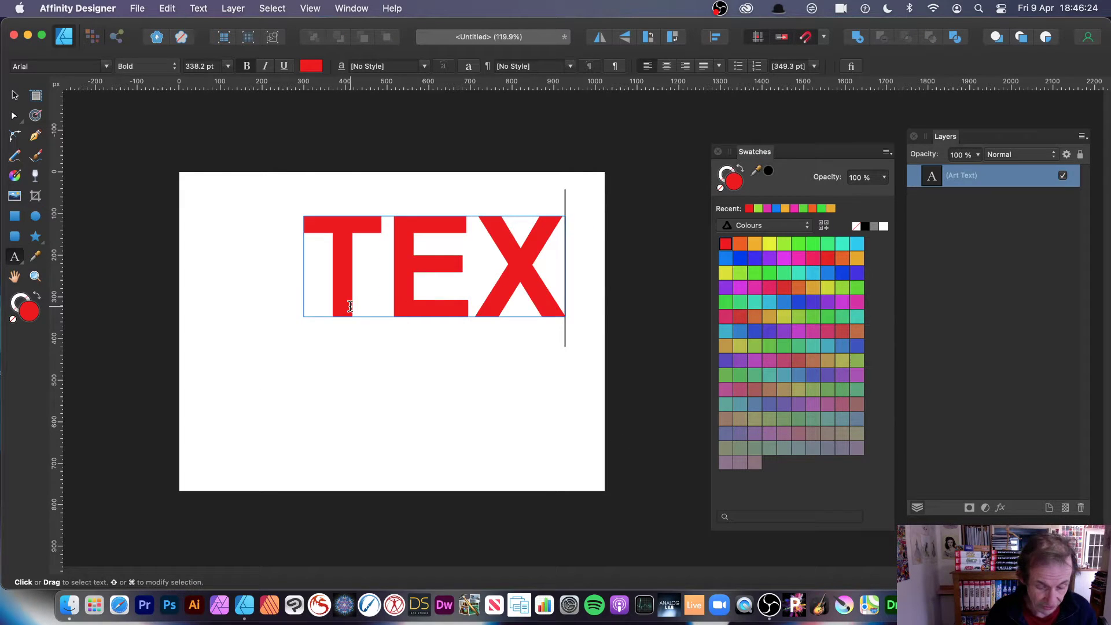
text(T)
key(Escape)
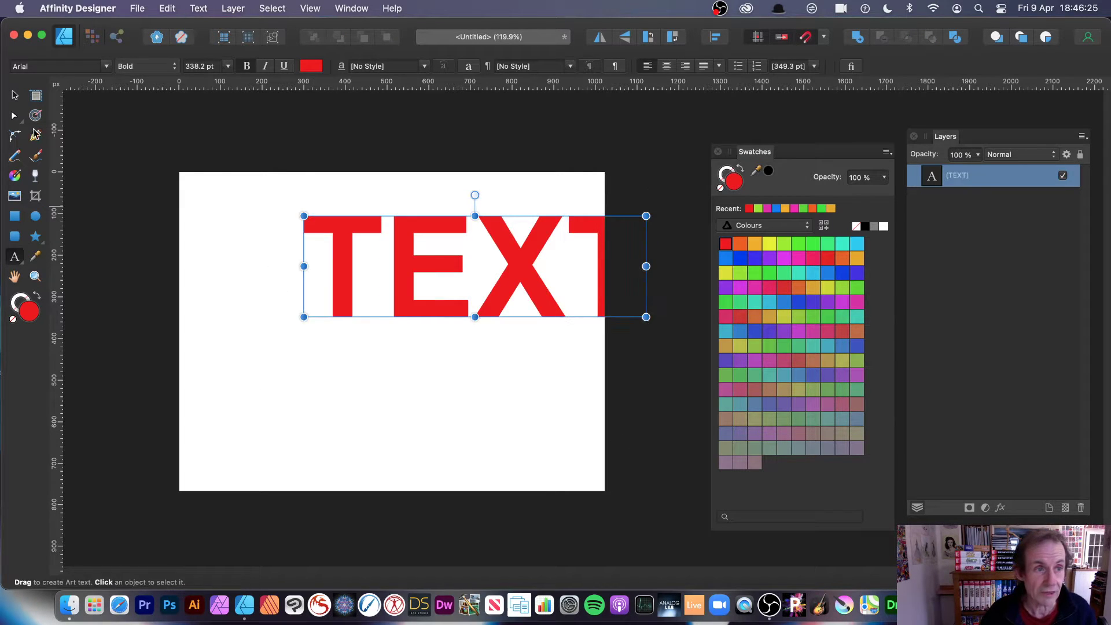
click(18, 96)
drag(400, 221, 333, 245)
Apply a 103.9 px rounded contour to the red TEXT, swelling it into one thick shape.
click(35, 115)
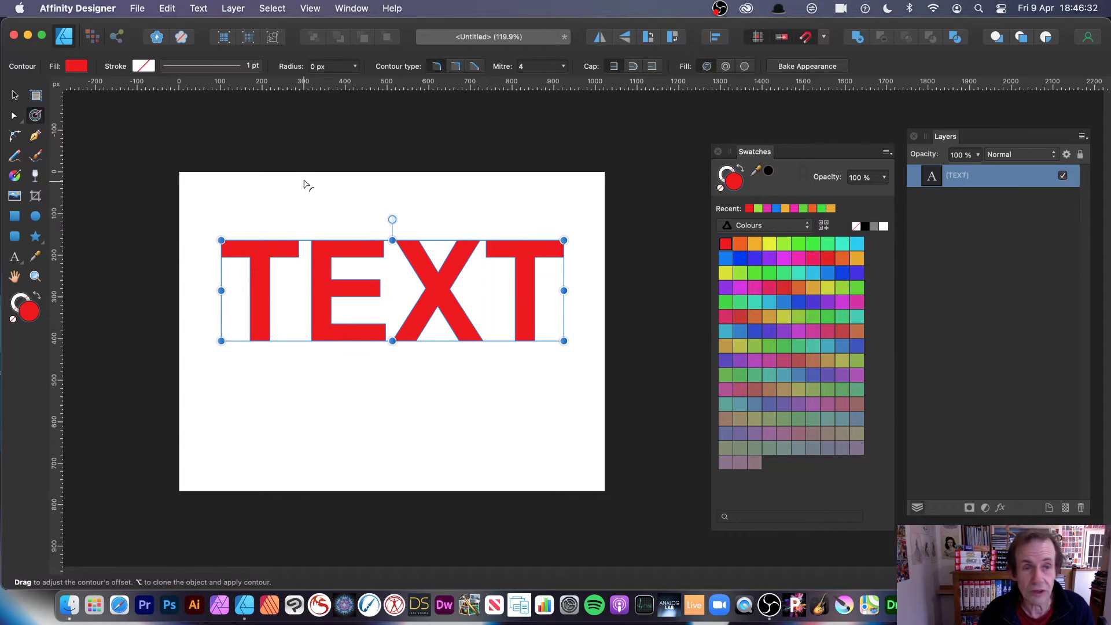
drag(336, 255, 380, 290)
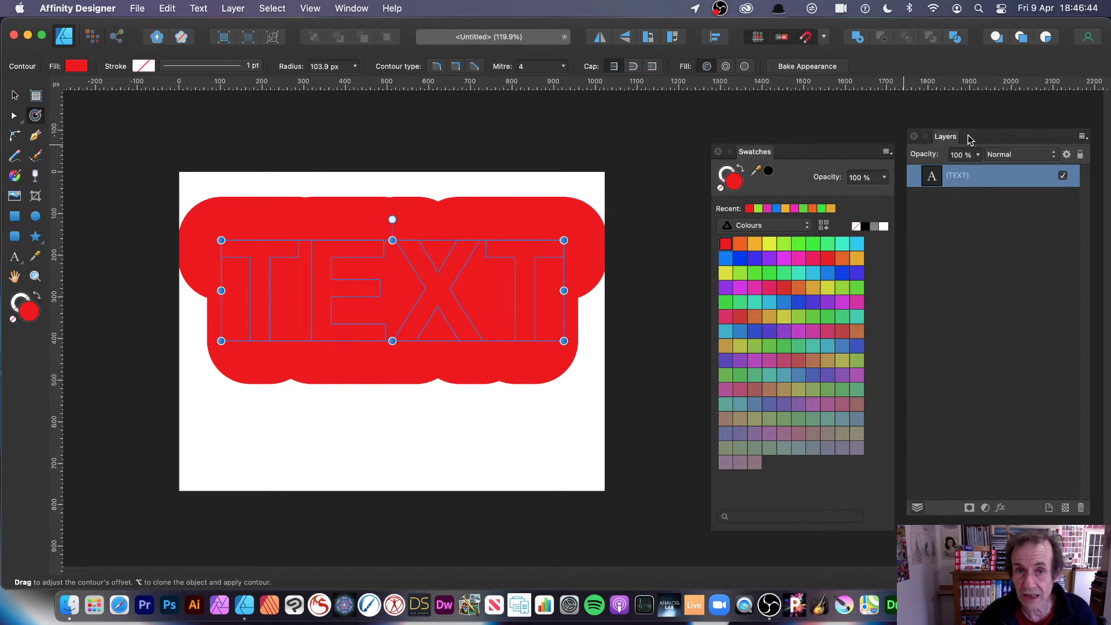
Duplicate the contoured TEXT, colour the copy blue and shrink its contour to 79.5 px.
click(313, 8)
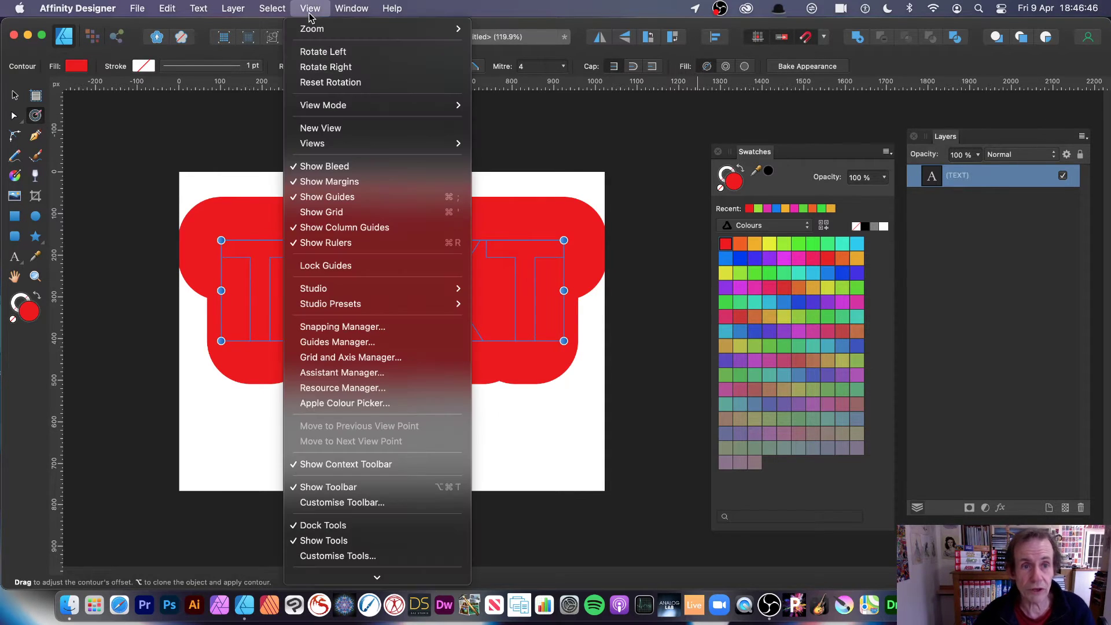
mouse_move(339, 290)
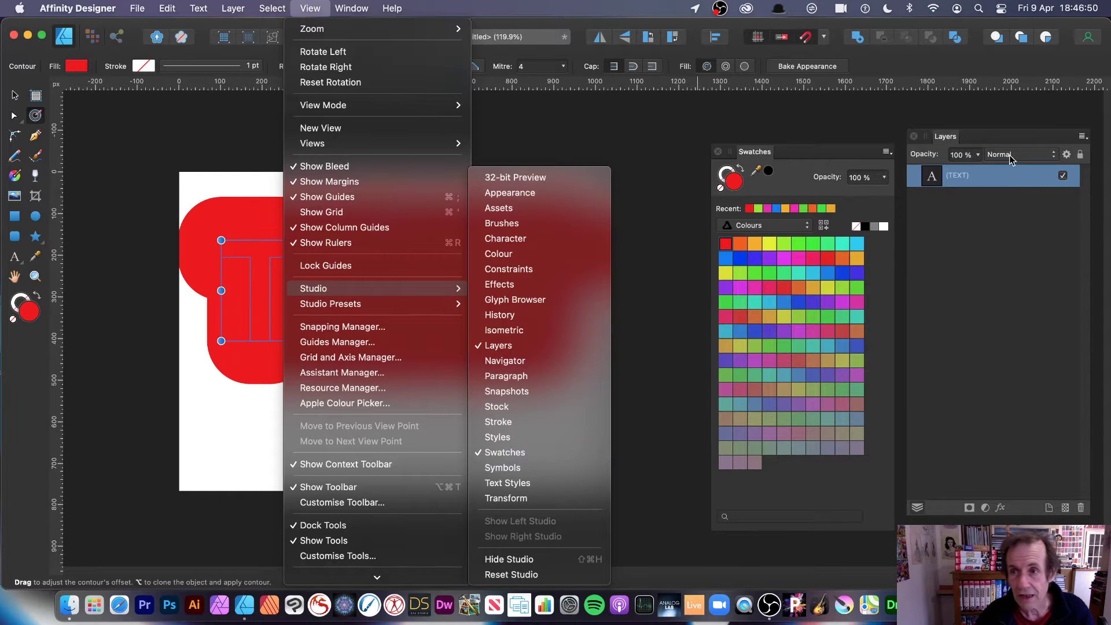
right_click(963, 180)
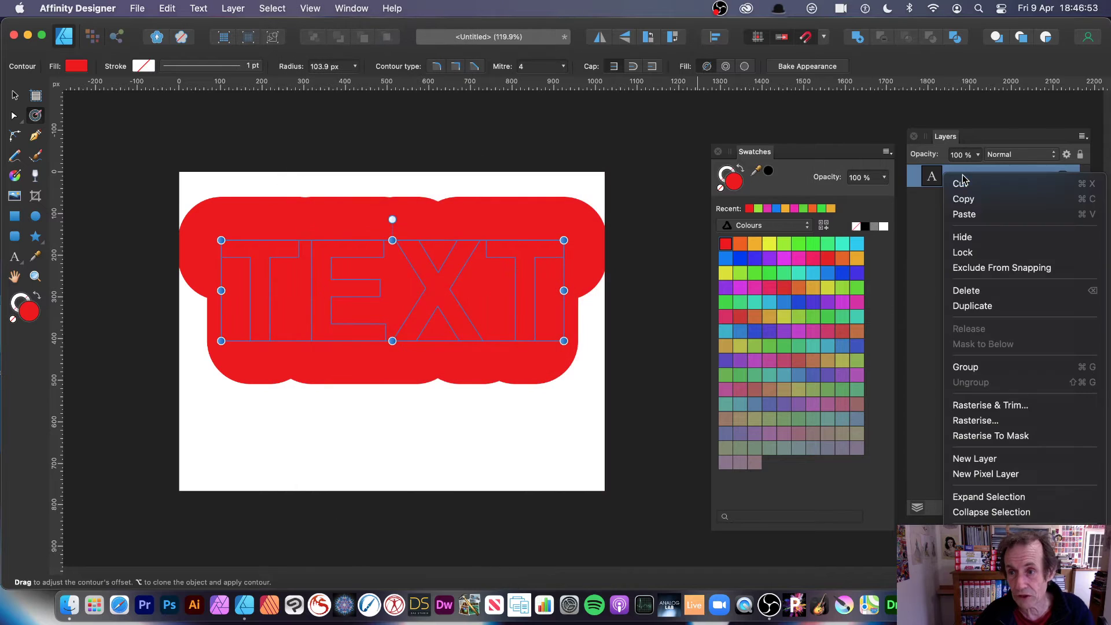
click(992, 310)
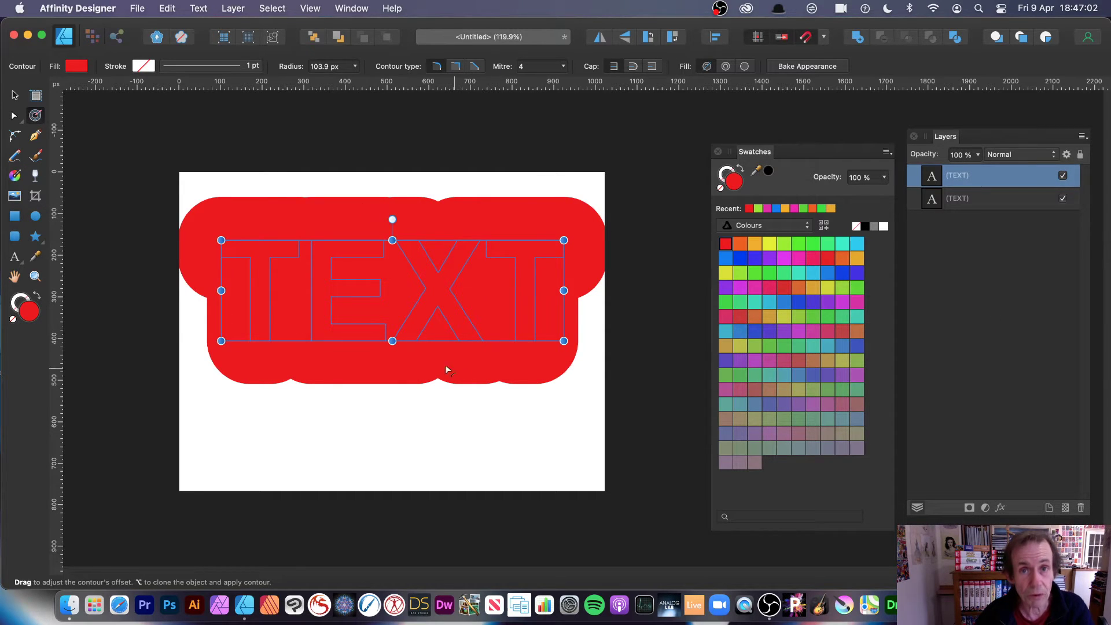
click(843, 274)
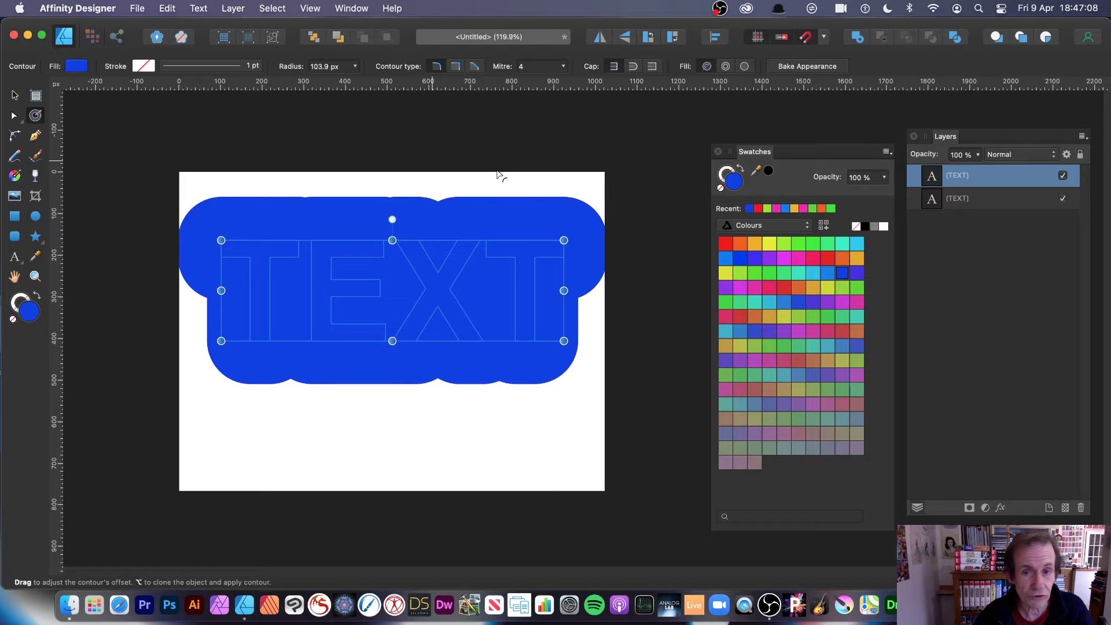
drag(589, 222, 577, 226)
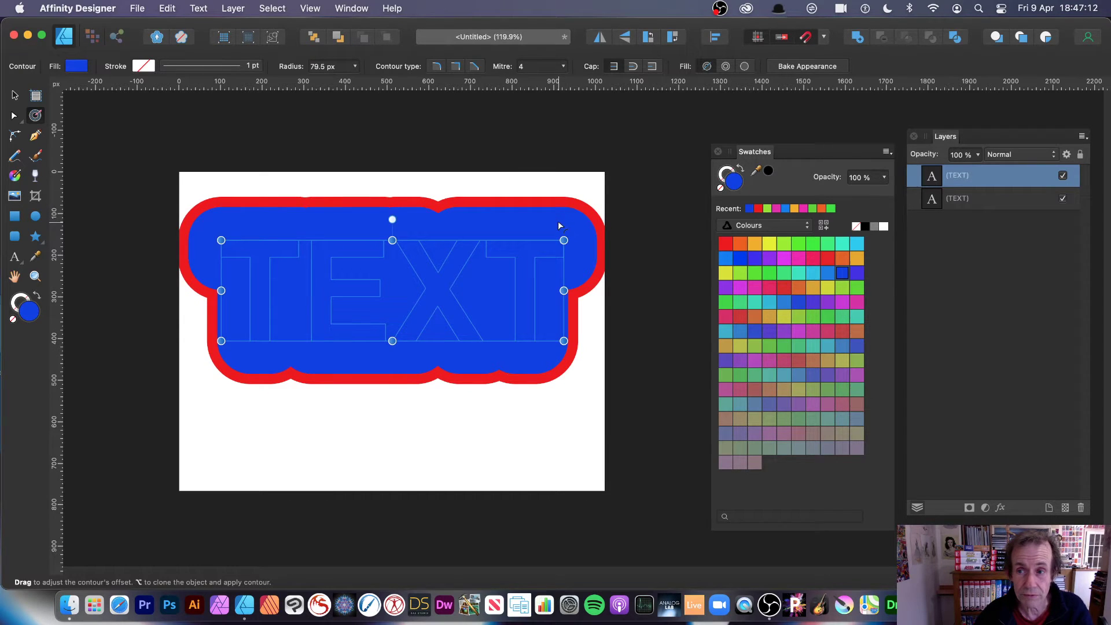
Duplicate the blue TEXT layer and colour the new copy orange.
right_click(938, 178)
click(984, 305)
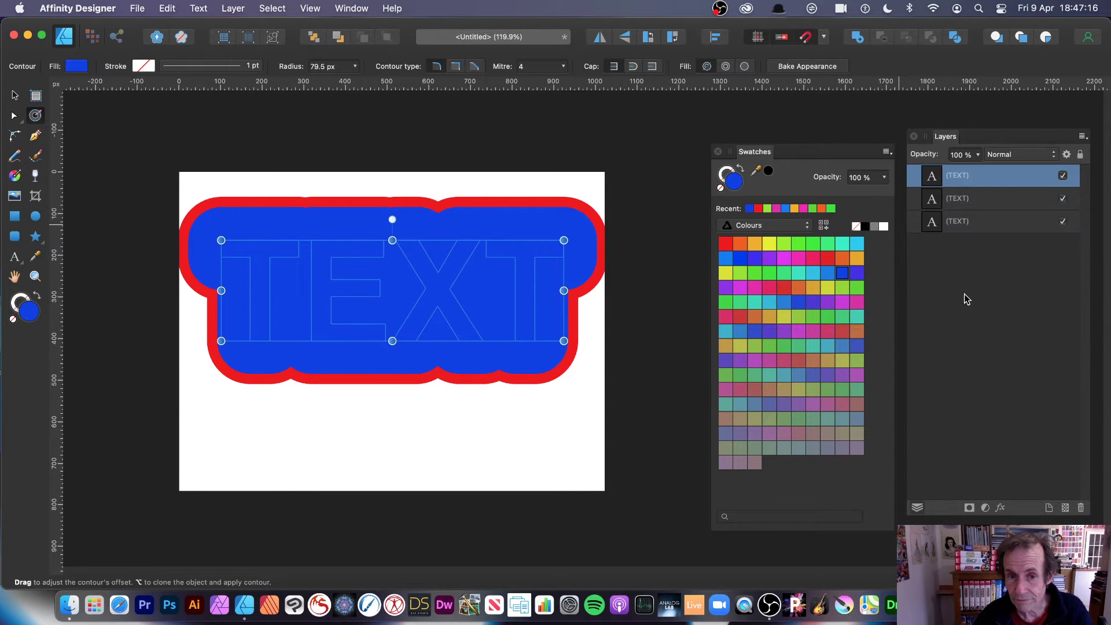
click(754, 243)
Shrink the orange contour to 51.2 px, then add a red copy at 34.8 px.
drag(590, 236, 581, 239)
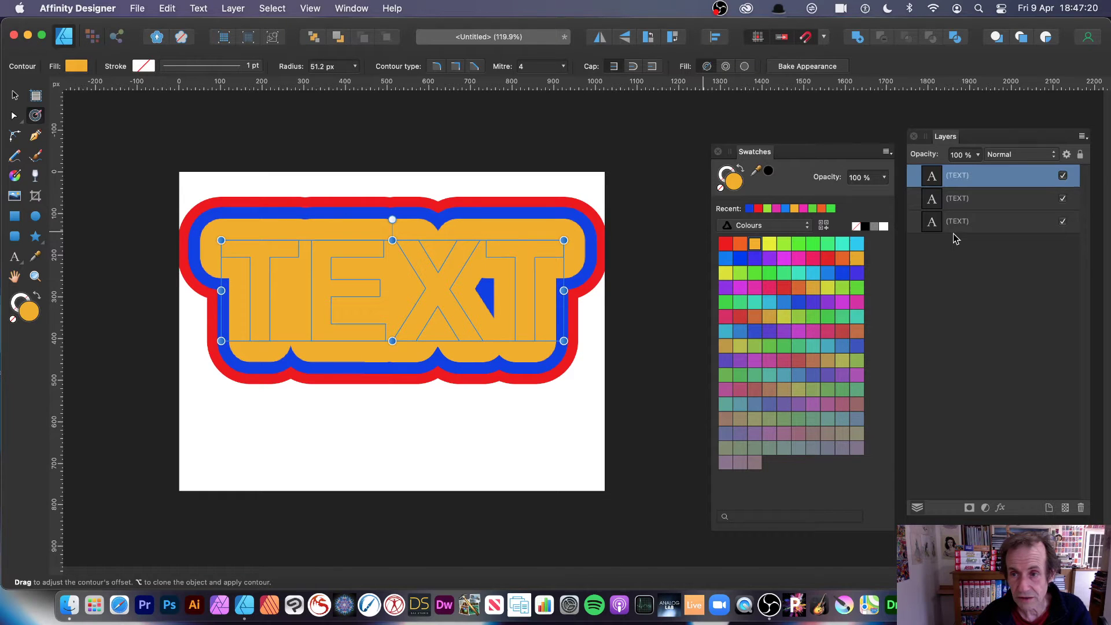
right_click(949, 177)
click(984, 305)
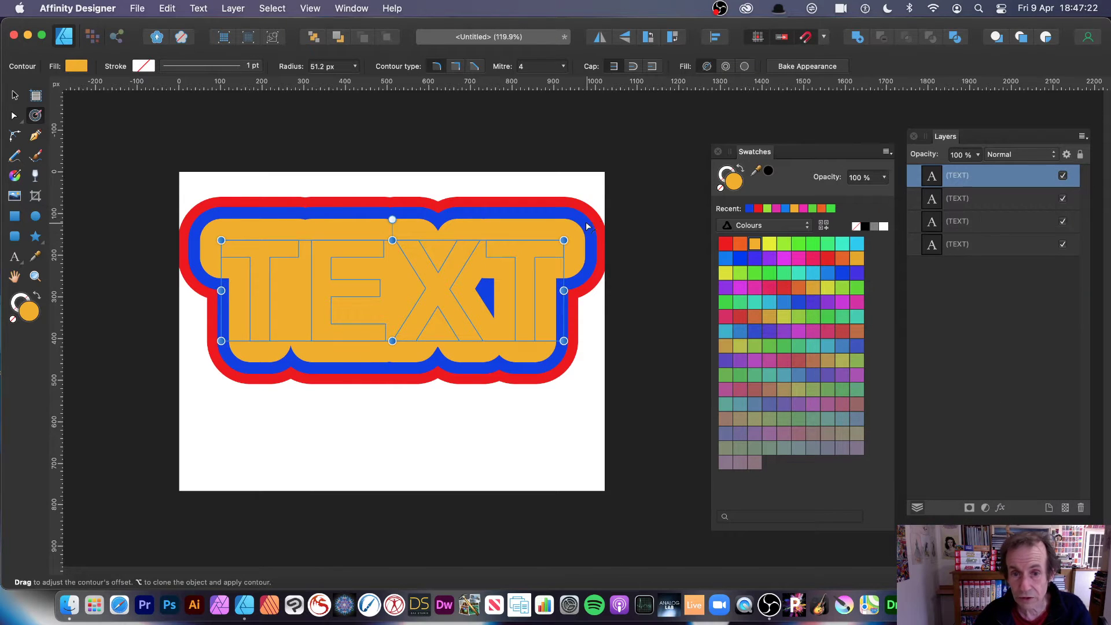
click(725, 244)
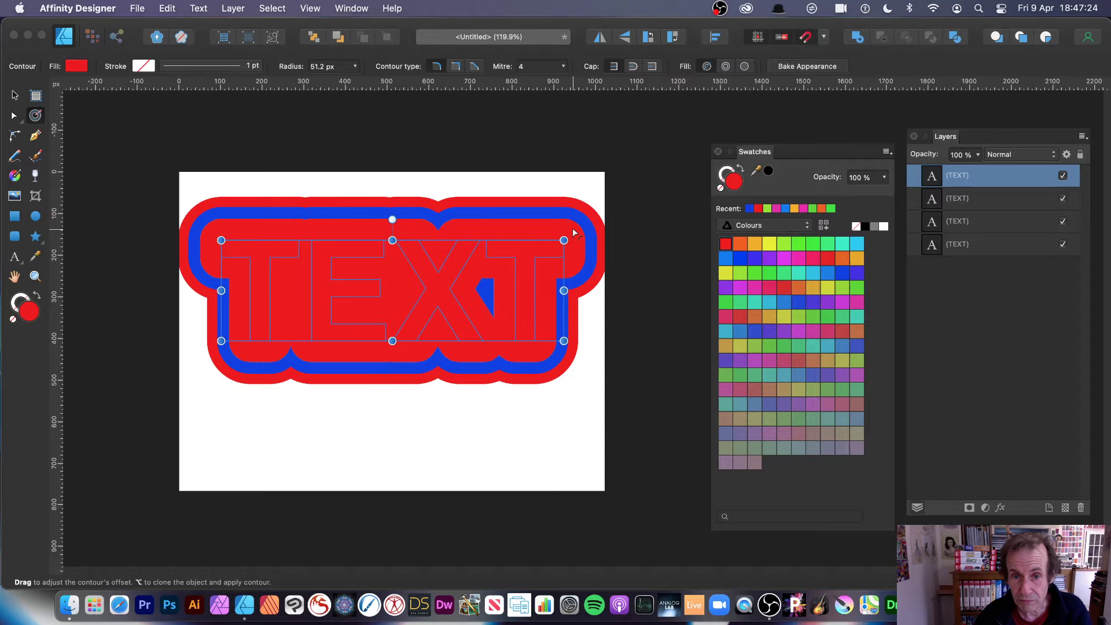
drag(575, 232, 566, 229)
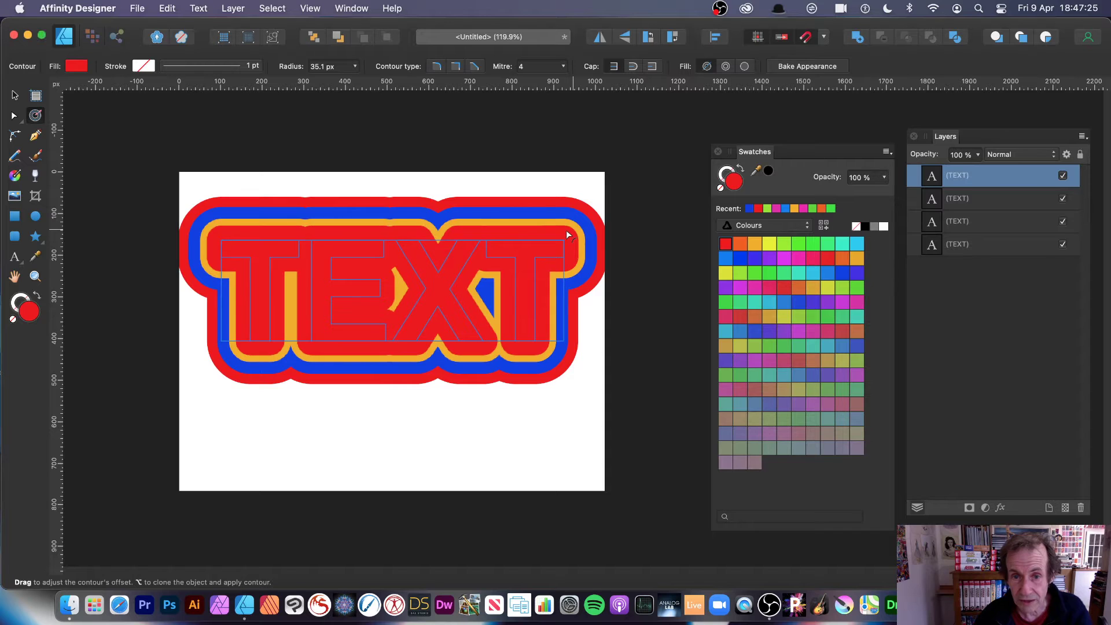
Add a blue TEXT copy with a 19.8 px contour.
right_click(959, 183)
click(827, 274)
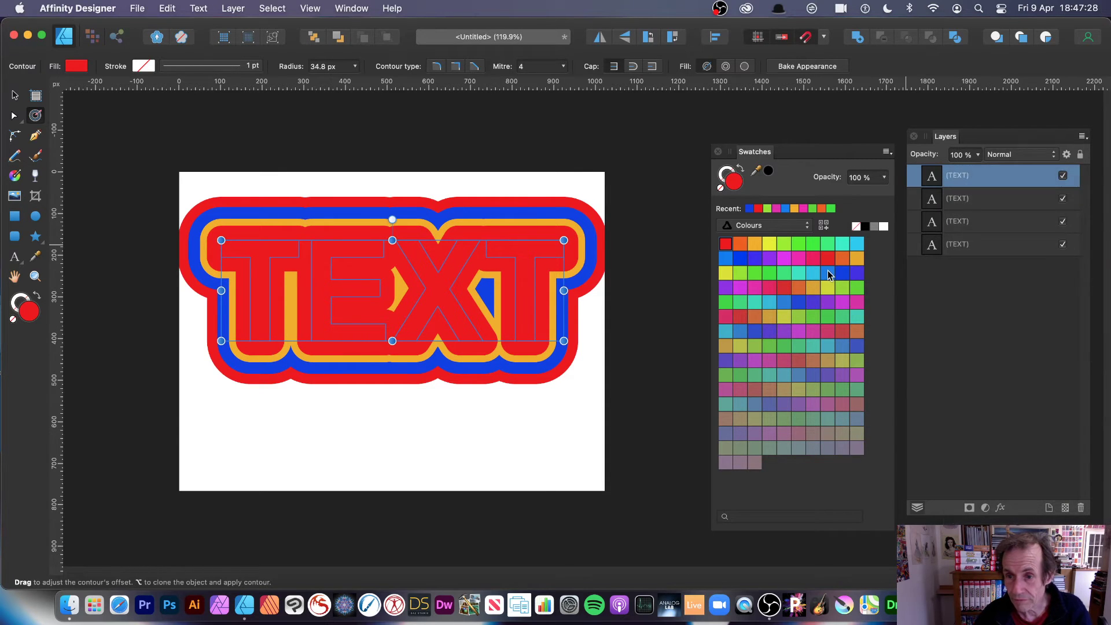
click(827, 272)
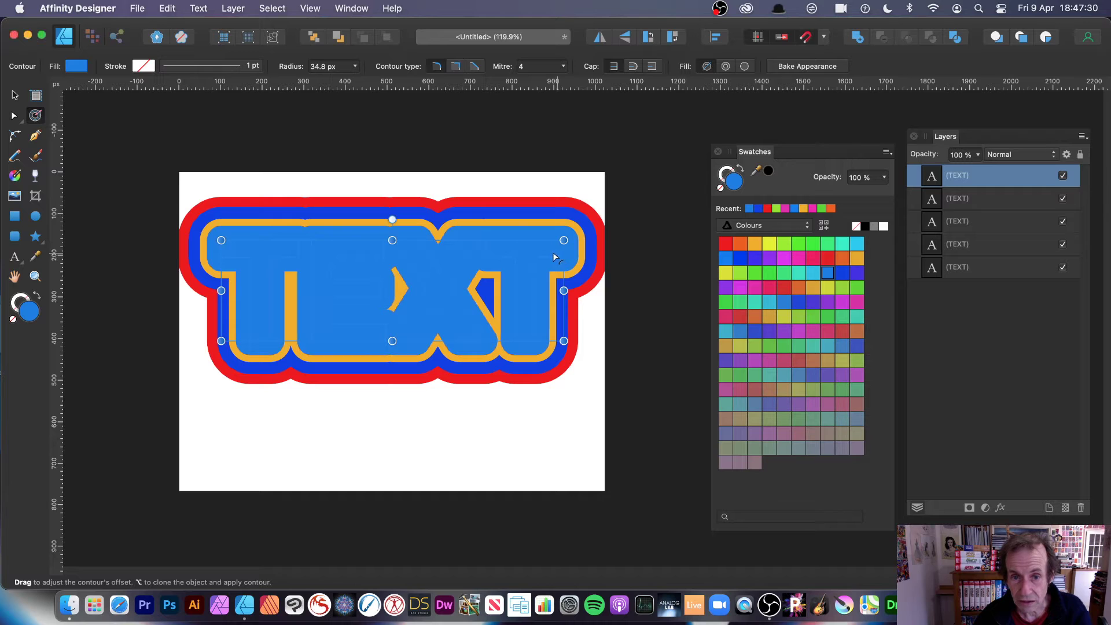
drag(556, 258, 551, 252)
Add a cyan TEXT copy with a -1.8 px contour, leaving cyan letters inside the rings.
right_click(974, 179)
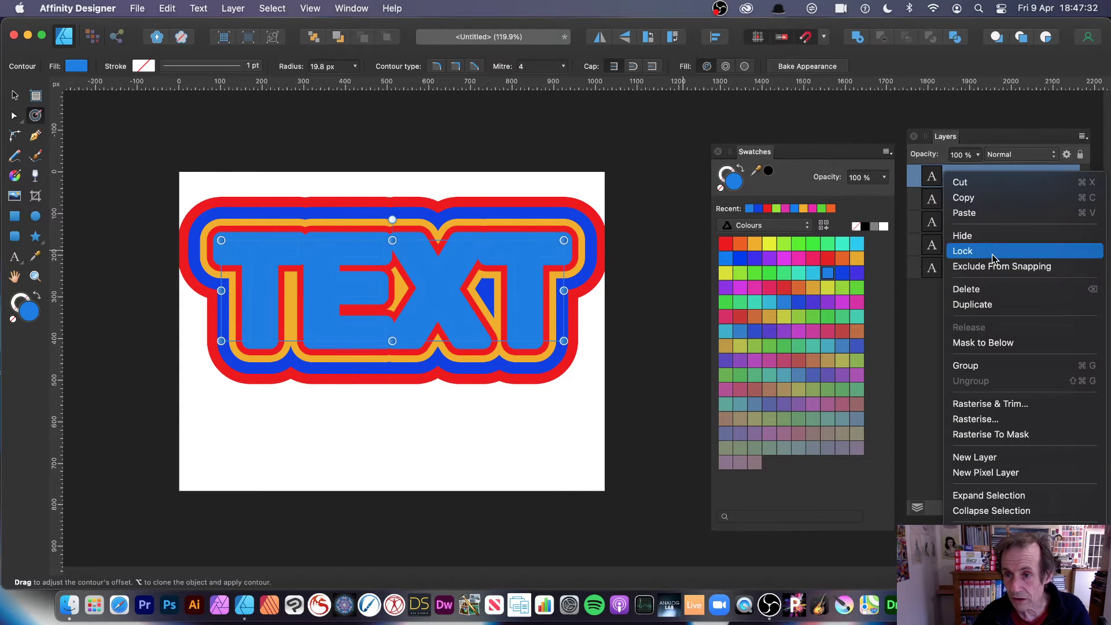
click(986, 304)
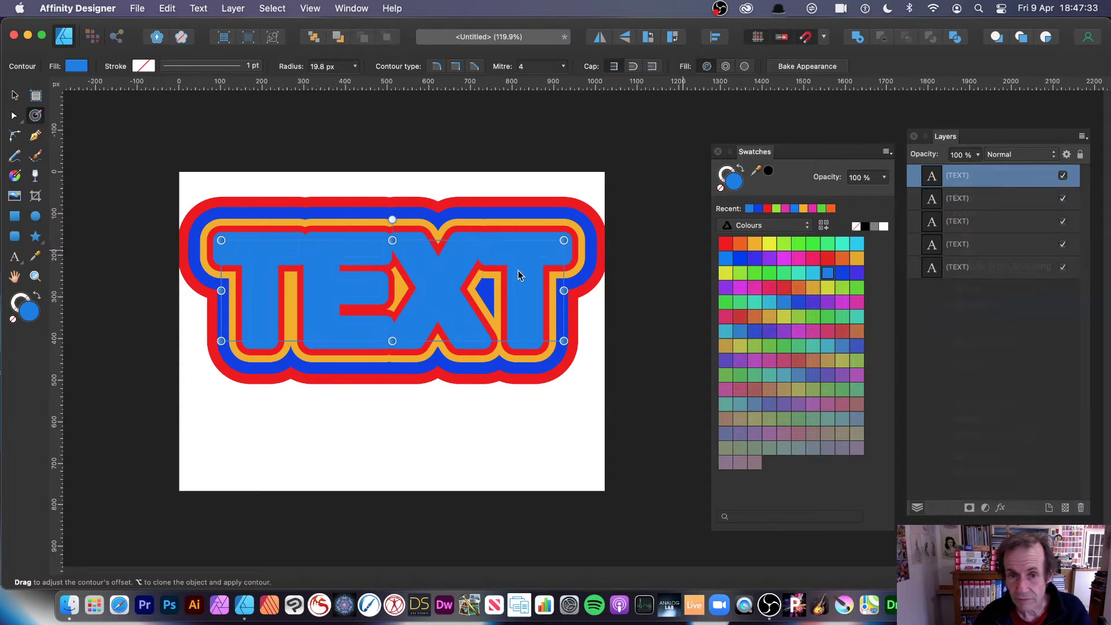
click(856, 244)
drag(550, 252, 536, 253)
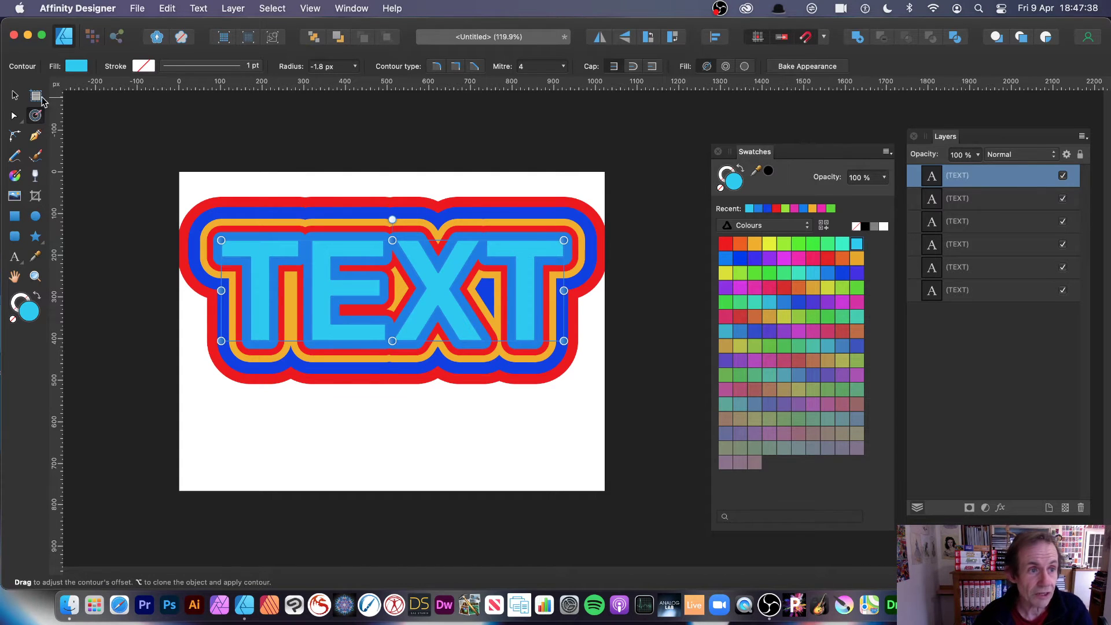
click(15, 96)
Marquee-select all six TEXT layers and combine them with Layer > Group.
drag(104, 156, 698, 461)
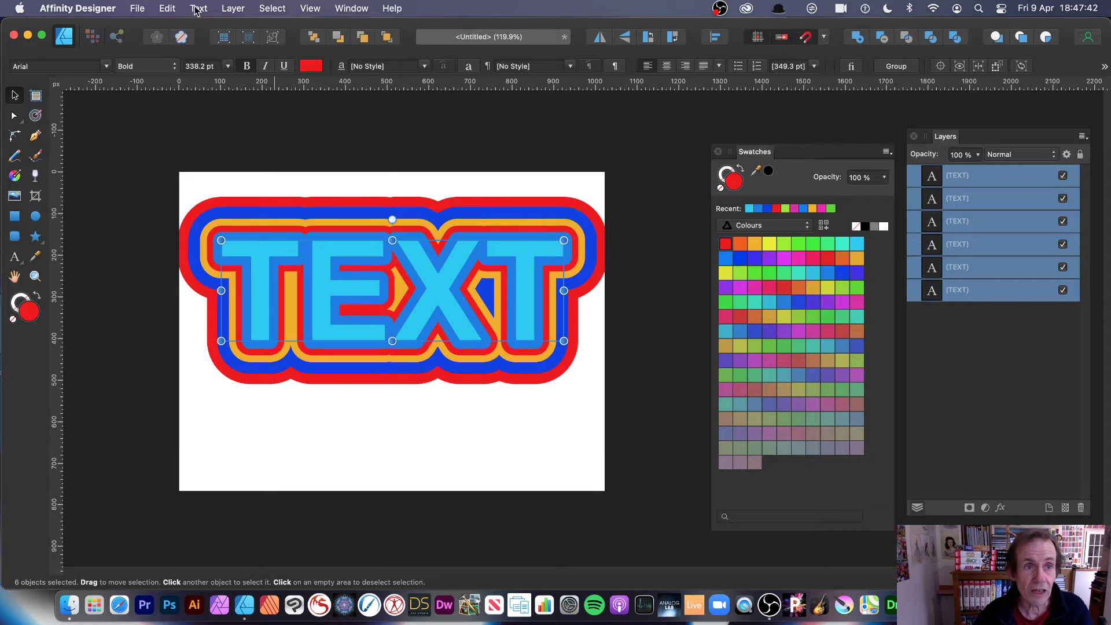
click(233, 8)
click(244, 28)
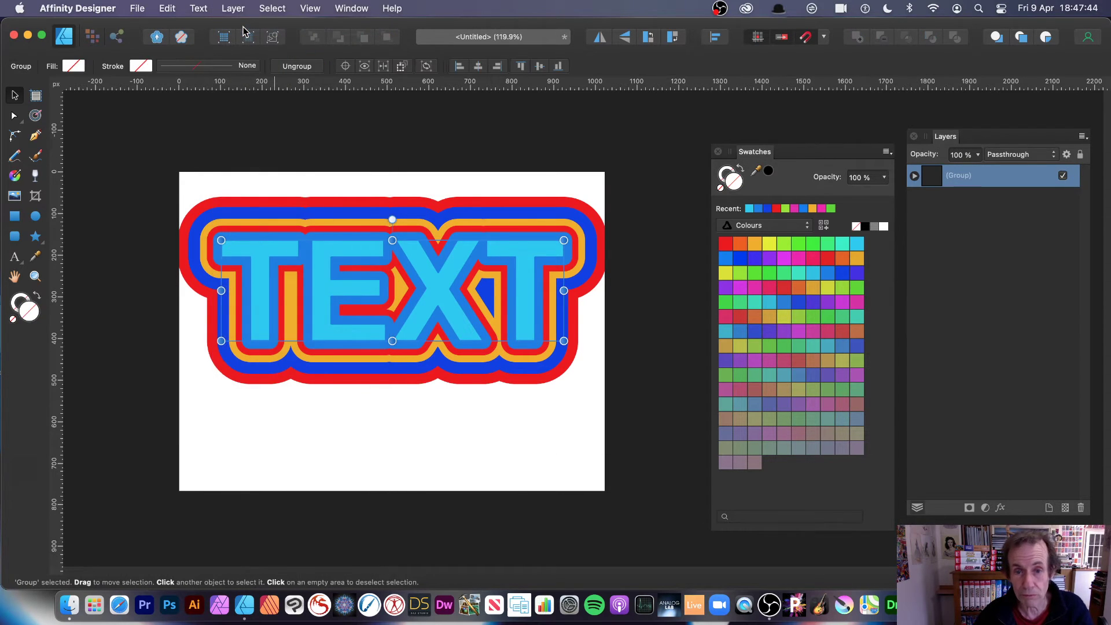
click(310, 8)
mouse_move(396, 289)
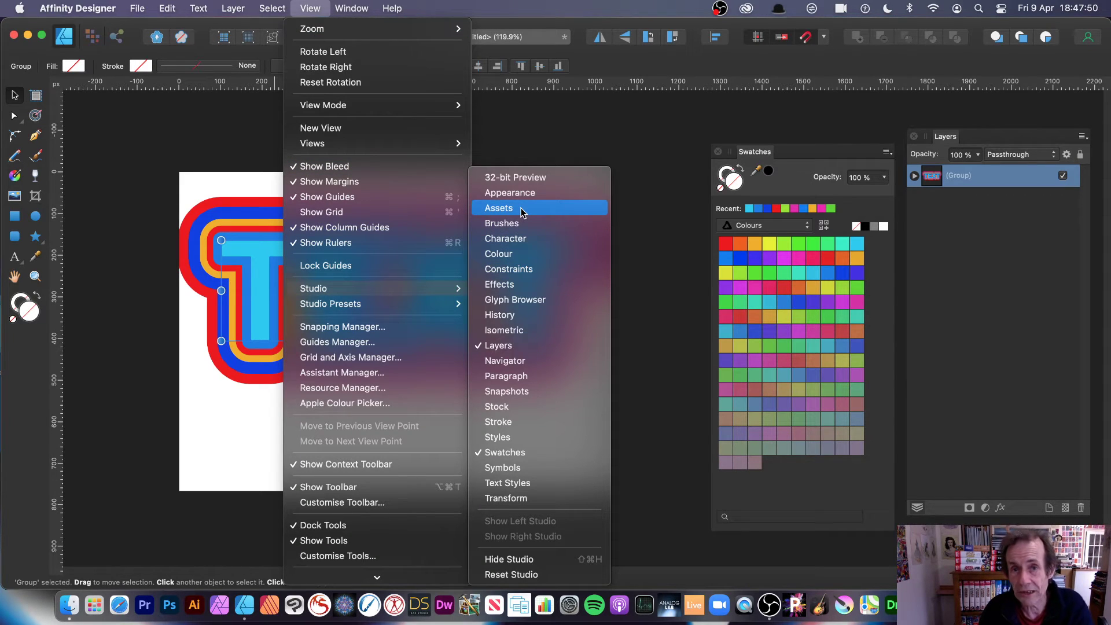
click(174, 180)
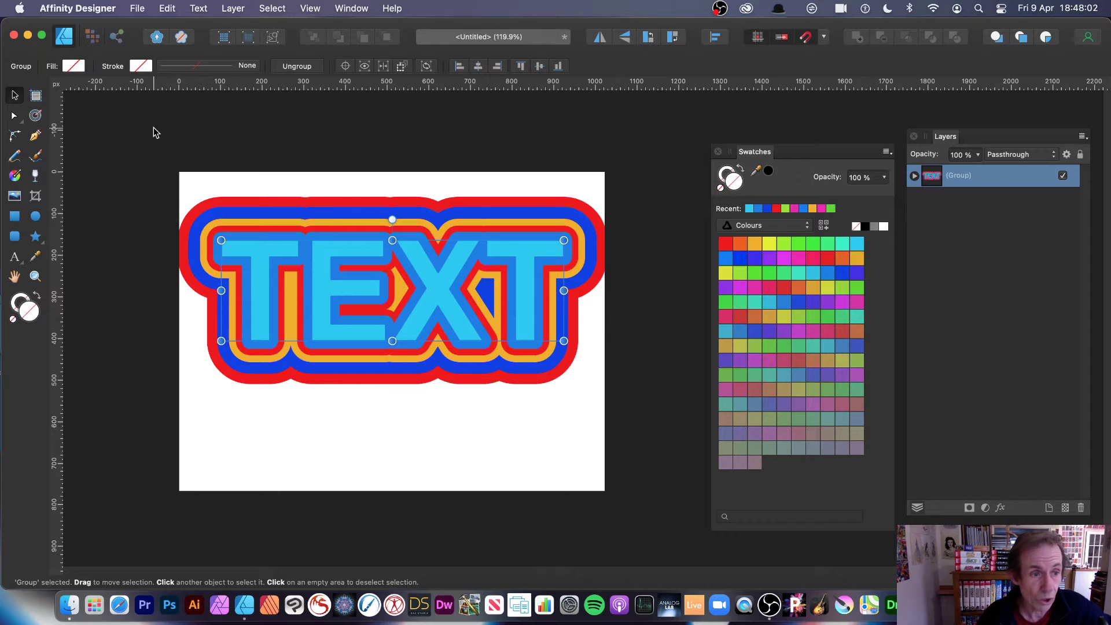
Draw a magenta 12-point star below TEXT and round it with an 82.7 px contour.
click(35, 236)
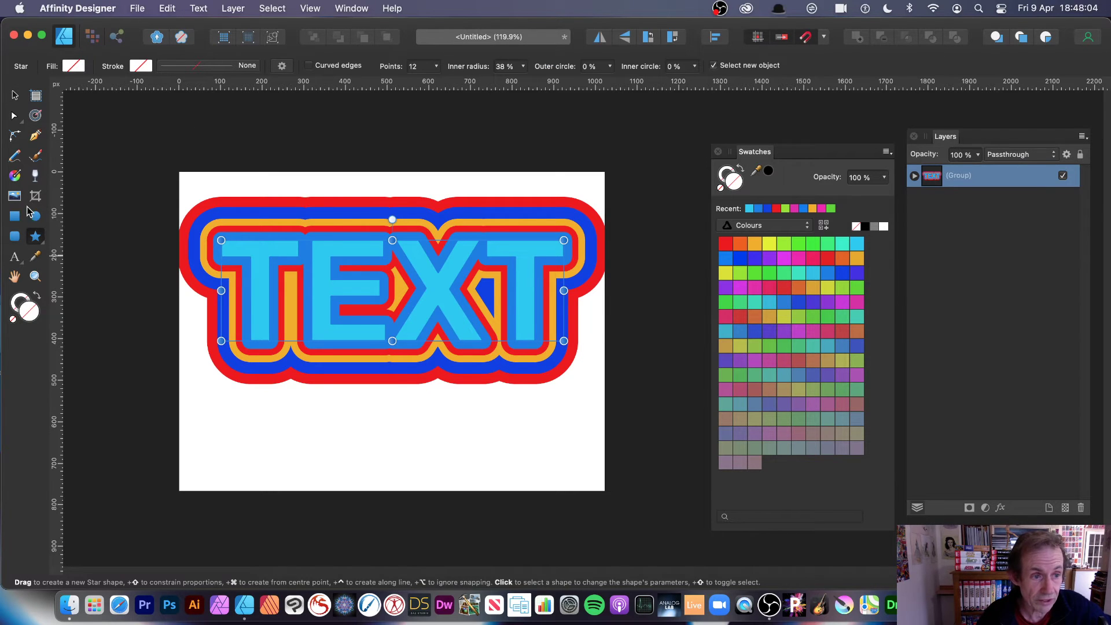
drag(316, 420, 462, 529)
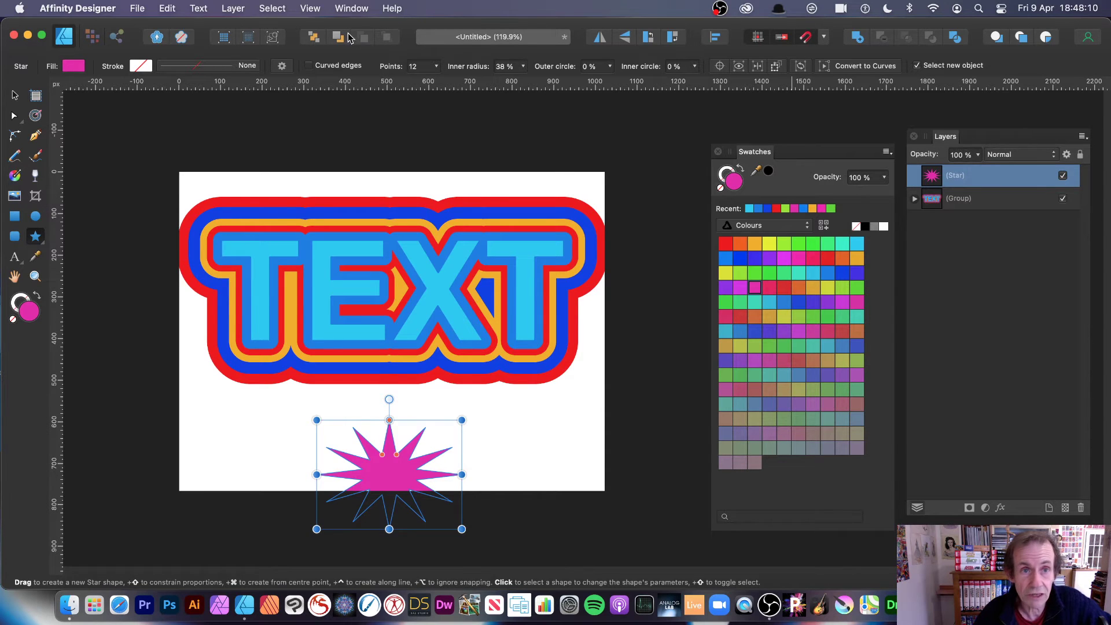
click(35, 115)
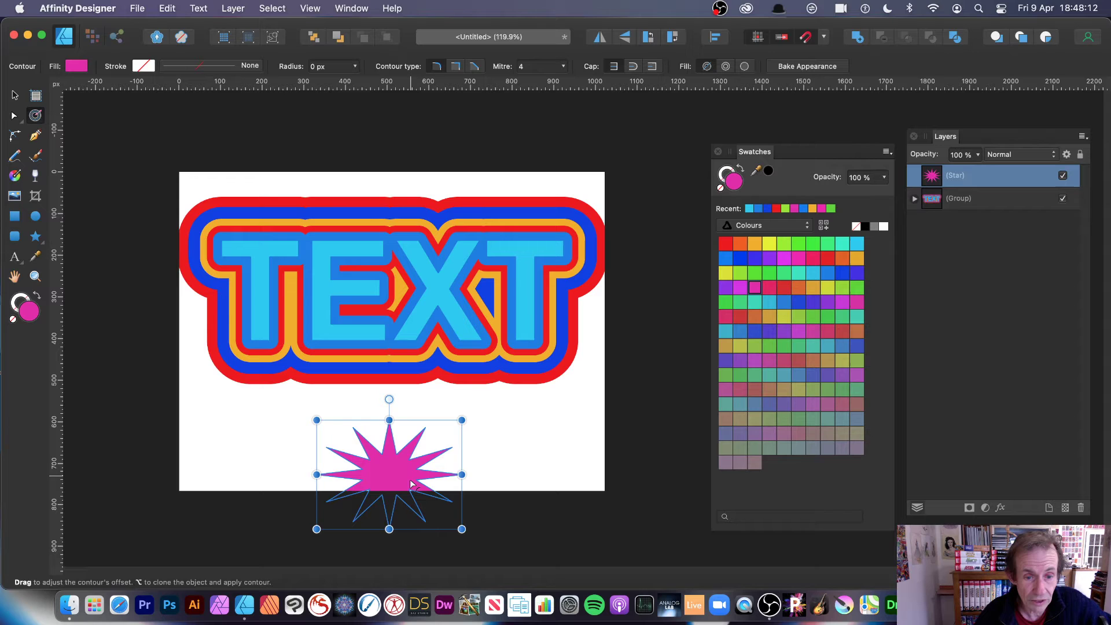
drag(385, 461, 423, 483)
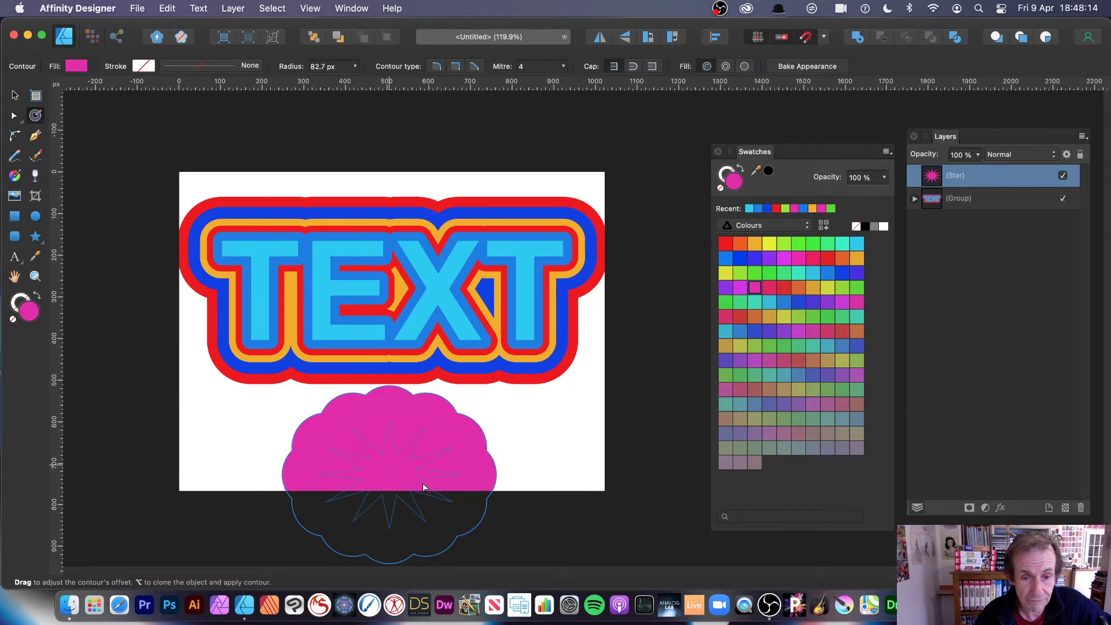
Duplicate the star as a green copy with a 58.4 px contour.
right_click(947, 180)
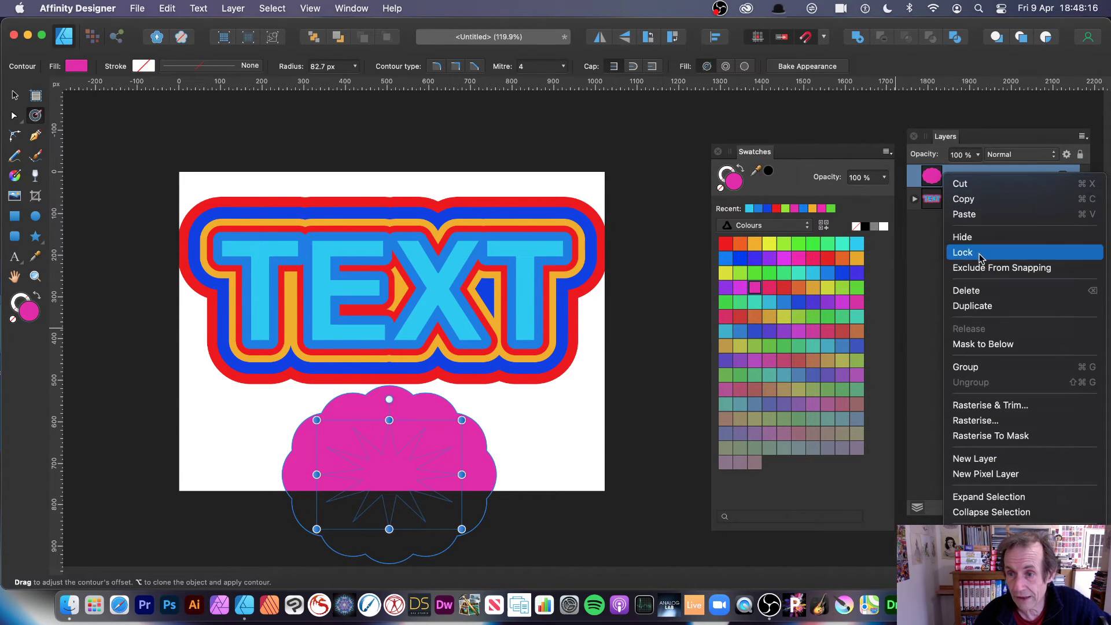
click(977, 311)
click(831, 209)
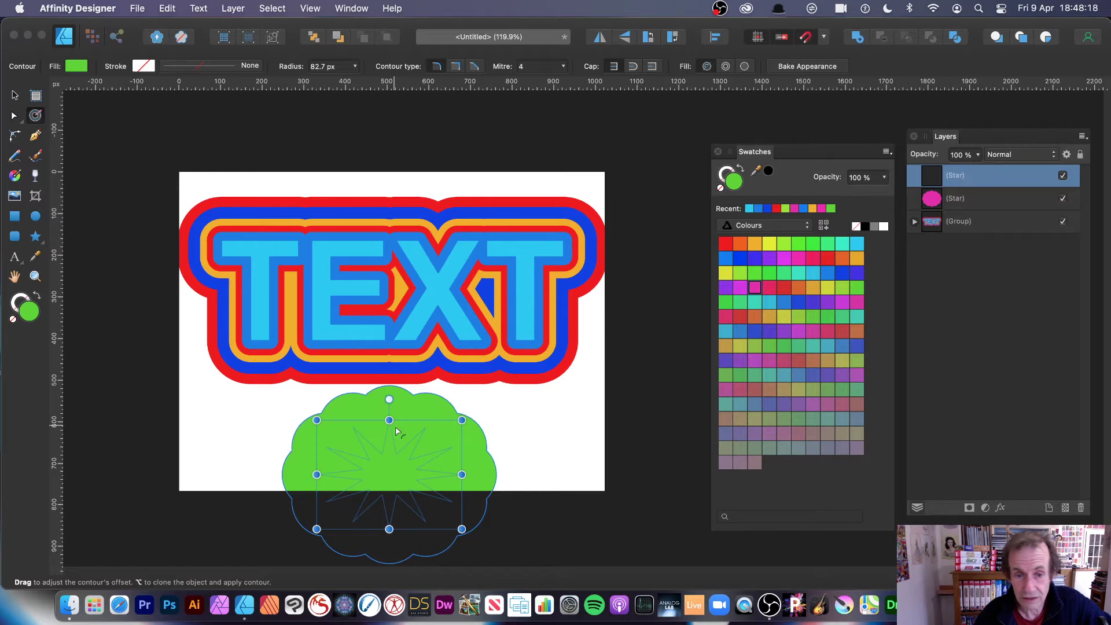
drag(434, 416, 426, 425)
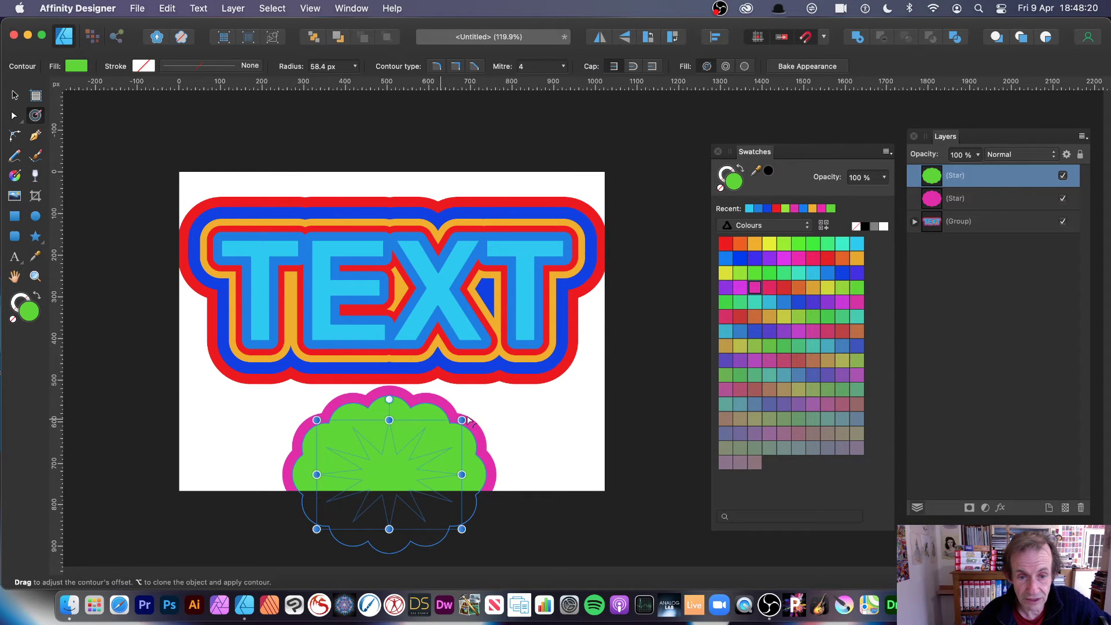
Duplicate again as a teal copy with a 29 px contour.
right_click(960, 181)
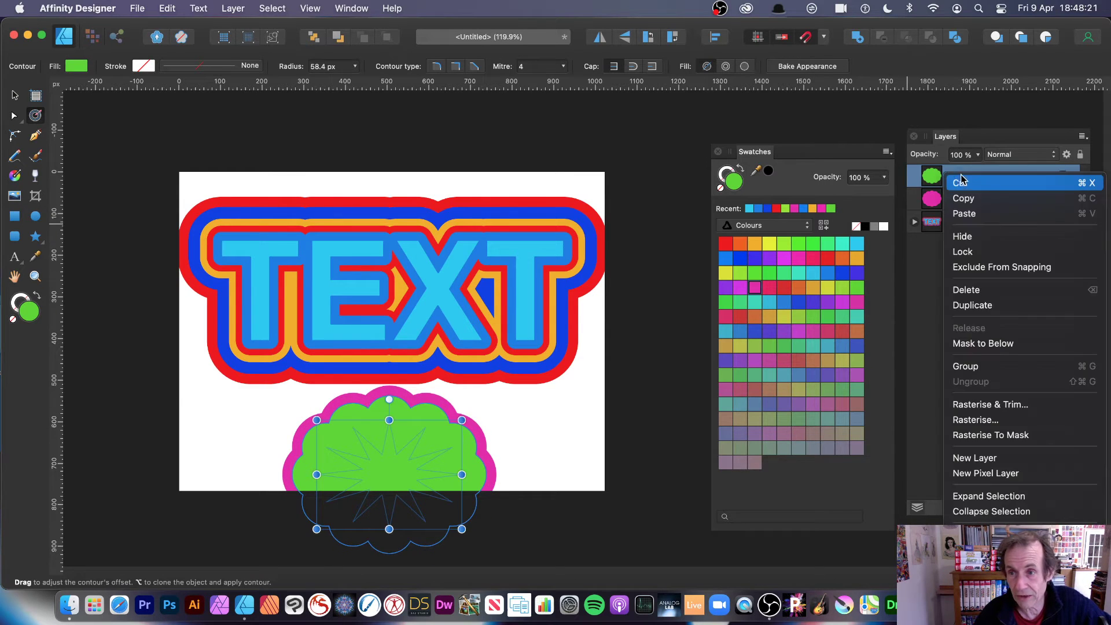
click(972, 307)
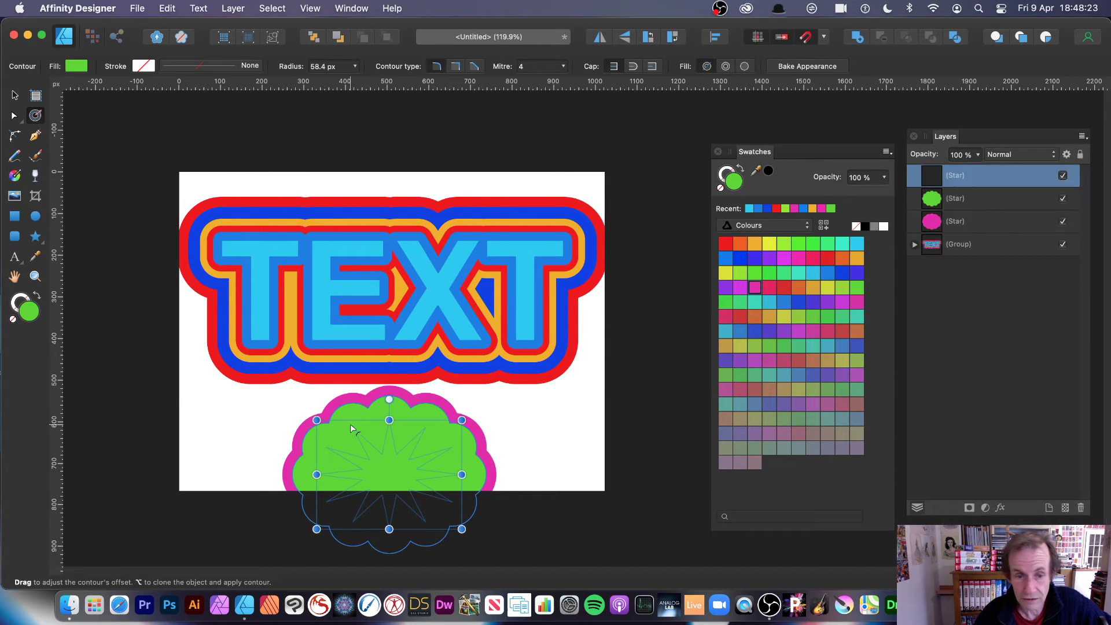
click(725, 330)
drag(437, 424, 414, 421)
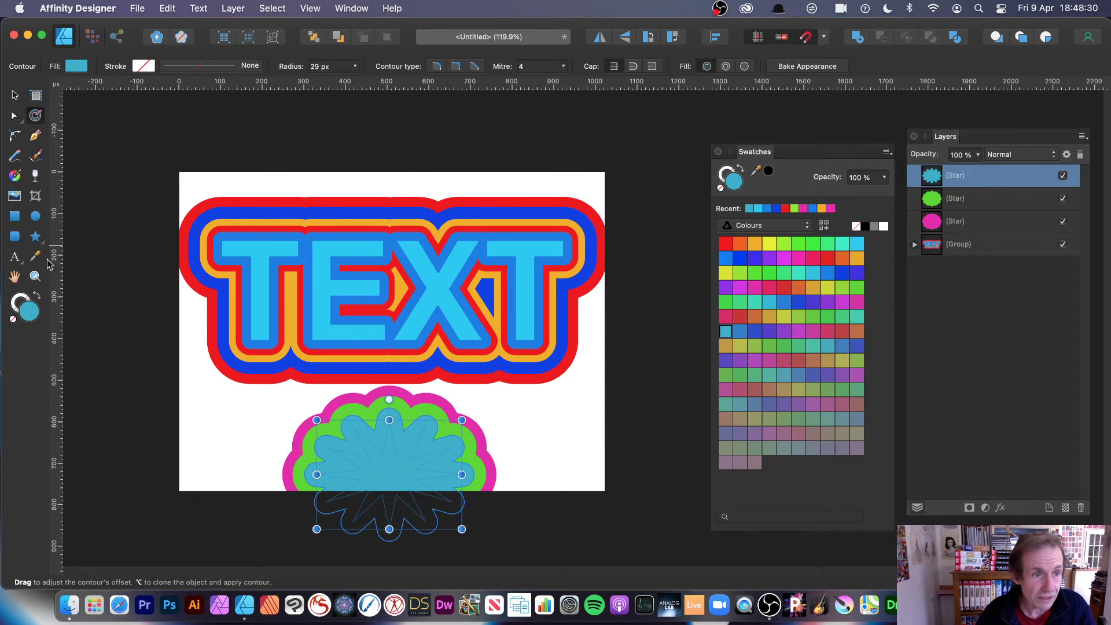
Delete the three cloud-shaped star layers so only the grouped TEXT remains.
click(35, 236)
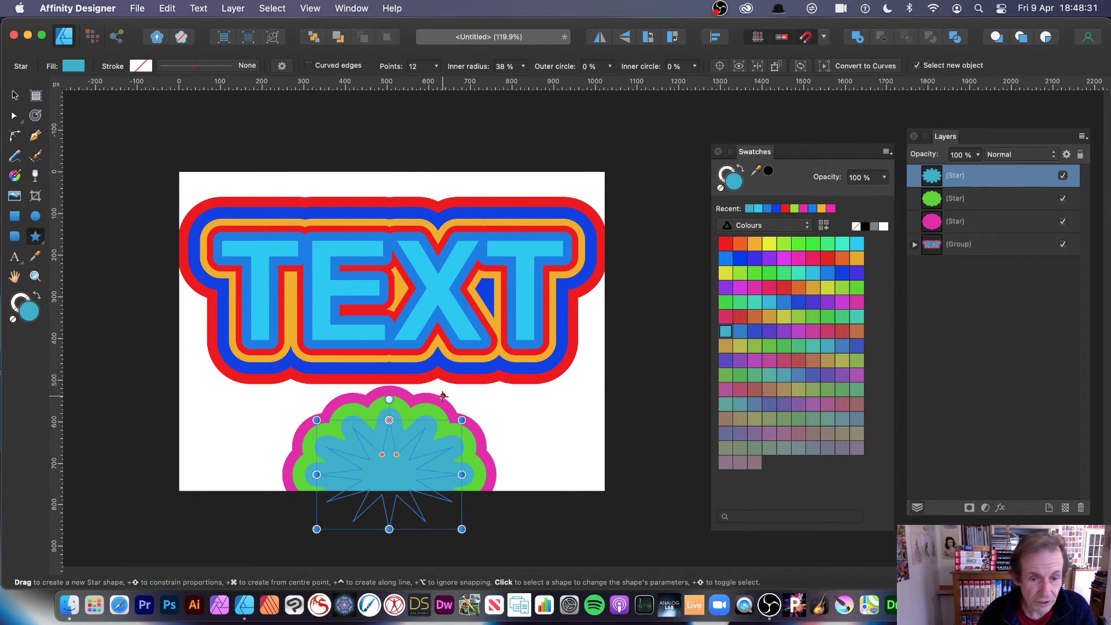
click(17, 94)
drag(262, 406, 484, 513)
click(418, 443)
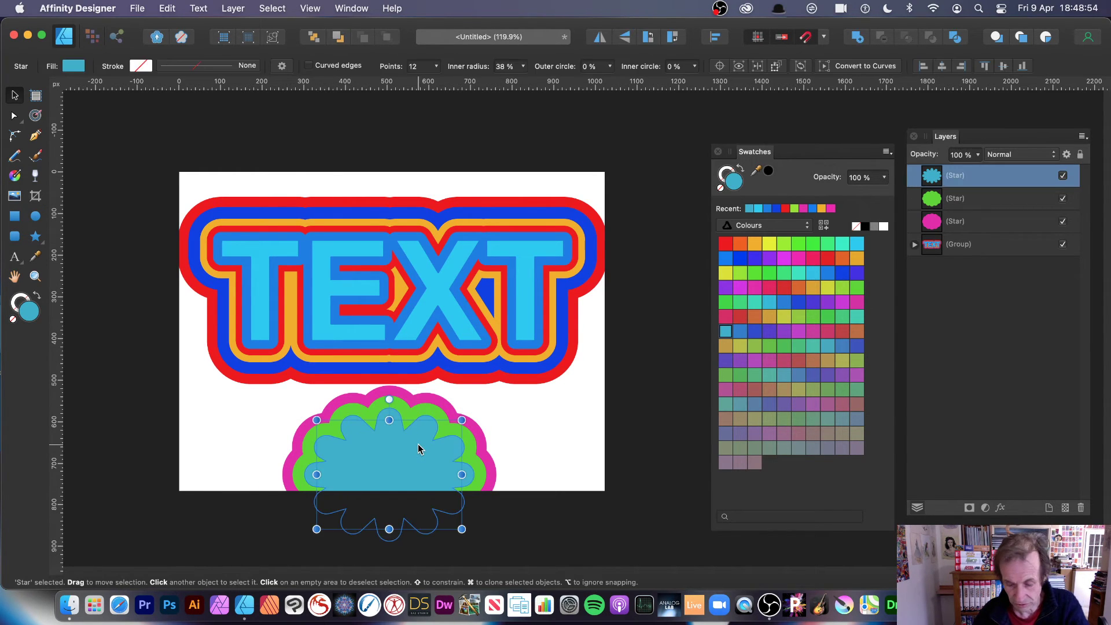
key(Delete)
key(Delete)
key(Delete)
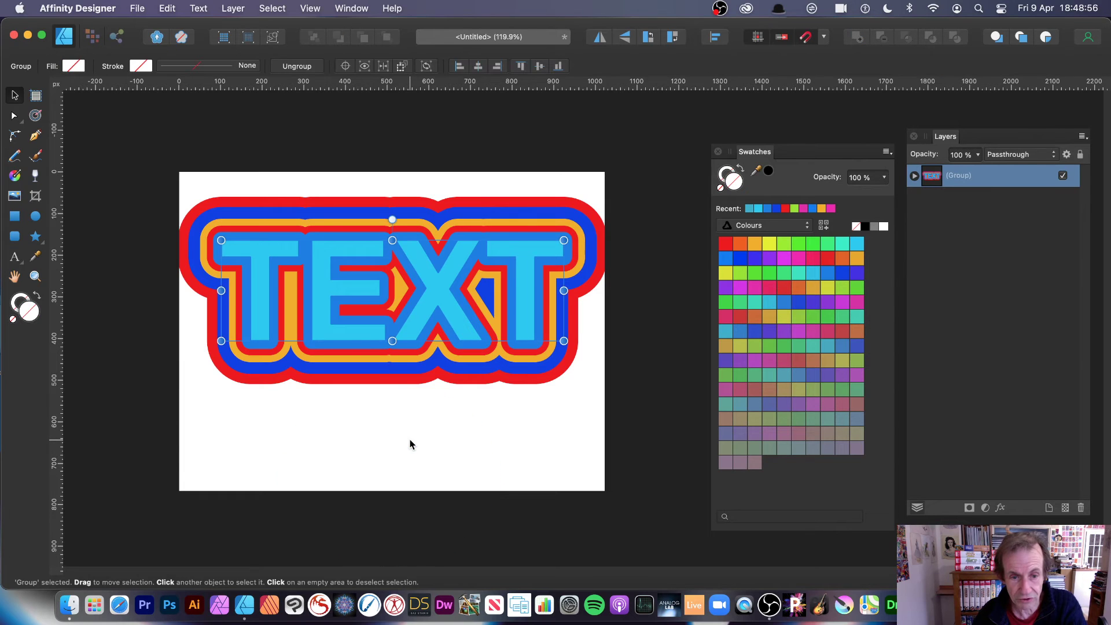
Expand the group to list its six TEXT layers and shift the bottom red one up-left.
click(974, 183)
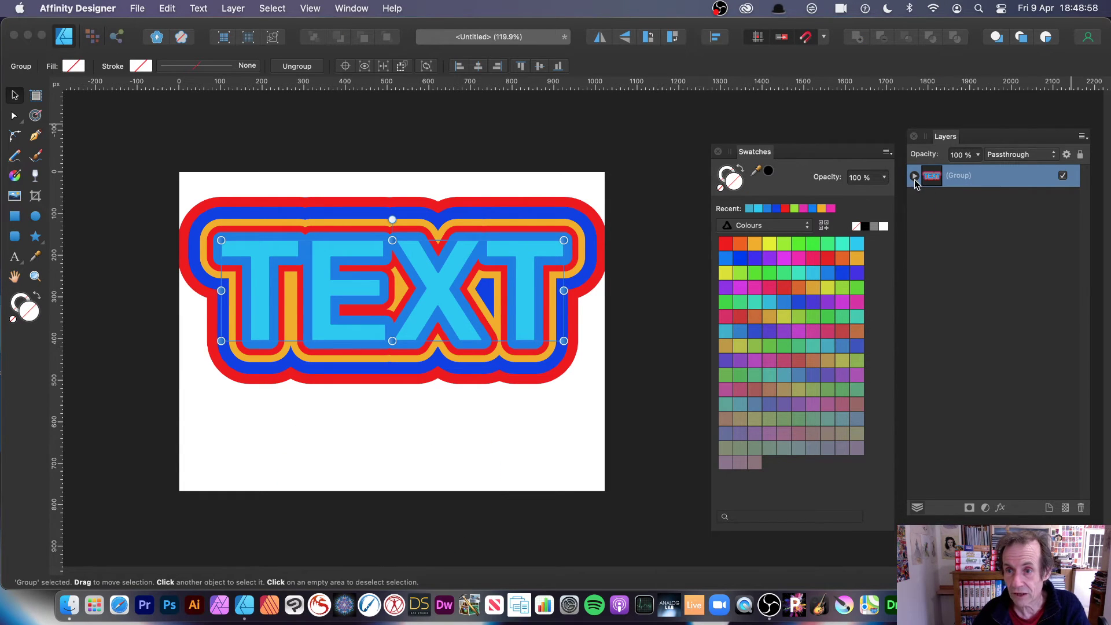
click(914, 179)
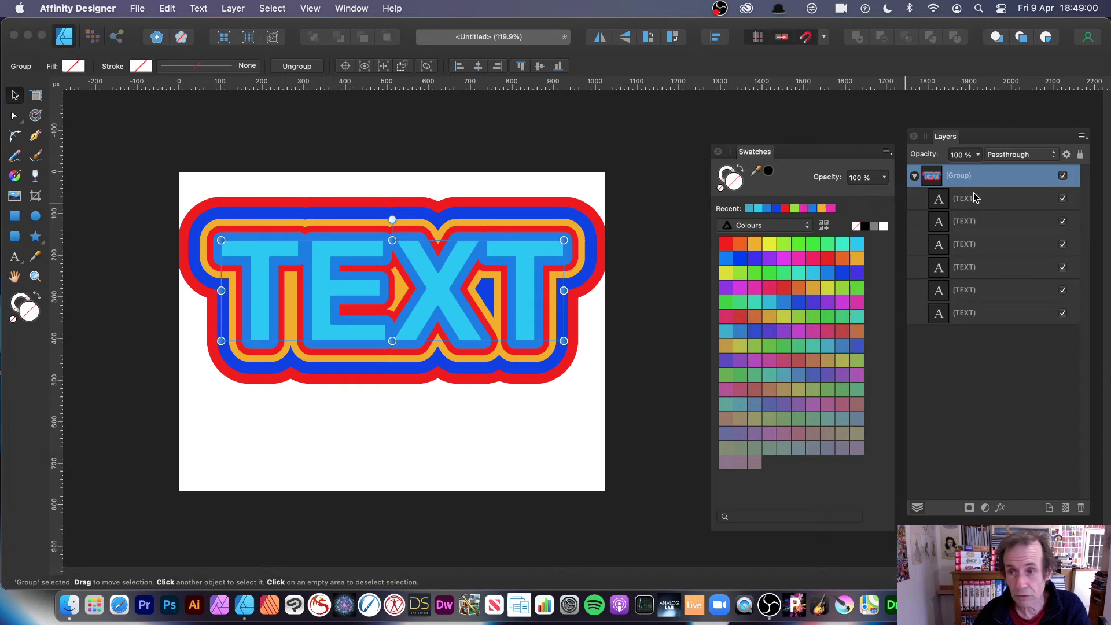
click(998, 317)
drag(550, 251, 524, 239)
click(975, 295)
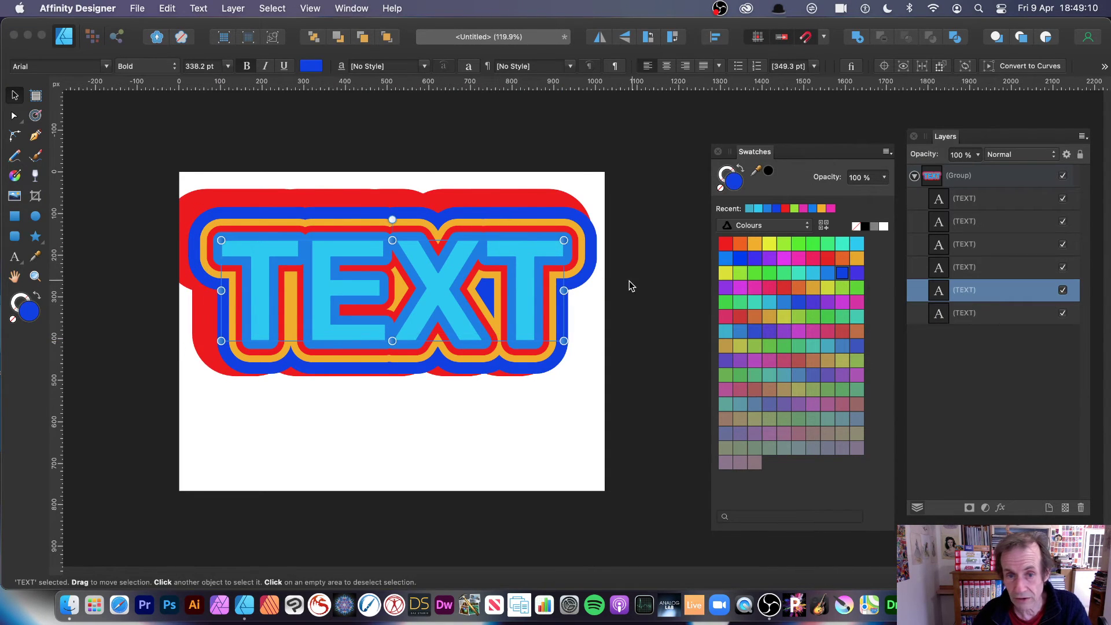
Hide the upper TEXT layers and offset the blue outline layer down-left.
click(1063, 199)
click(1063, 221)
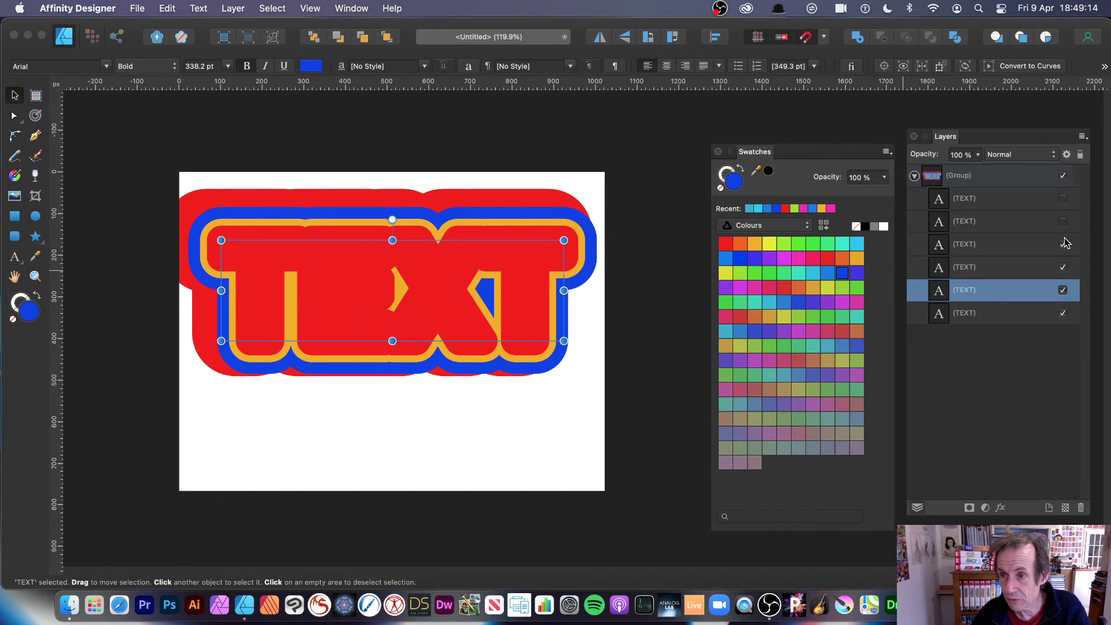
click(1062, 244)
click(1063, 267)
click(1063, 289)
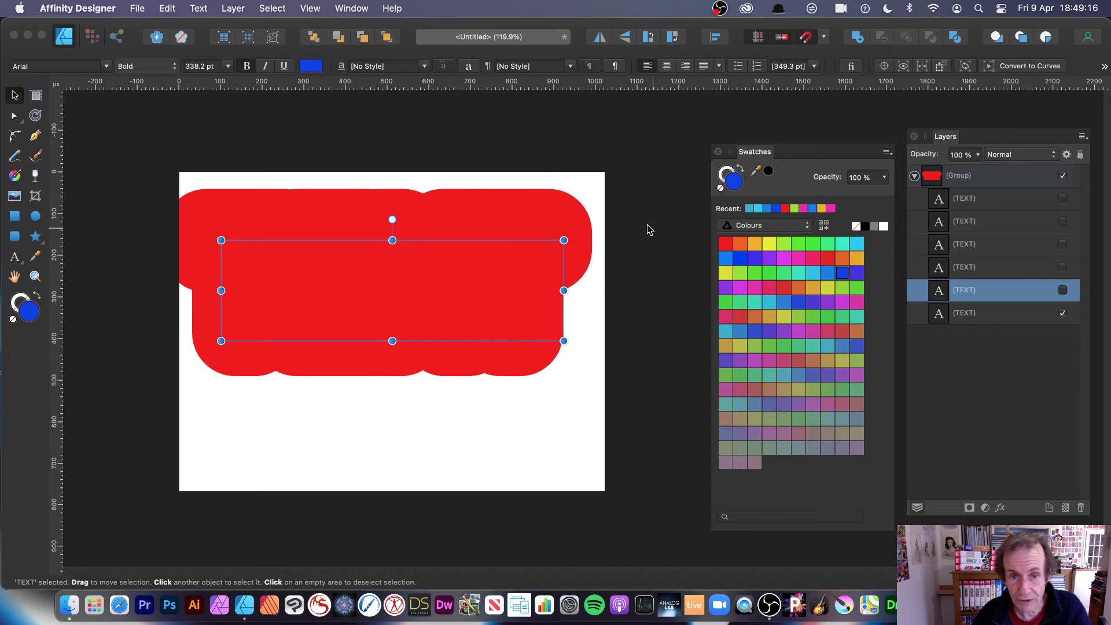
drag(511, 266, 495, 248)
click(1063, 291)
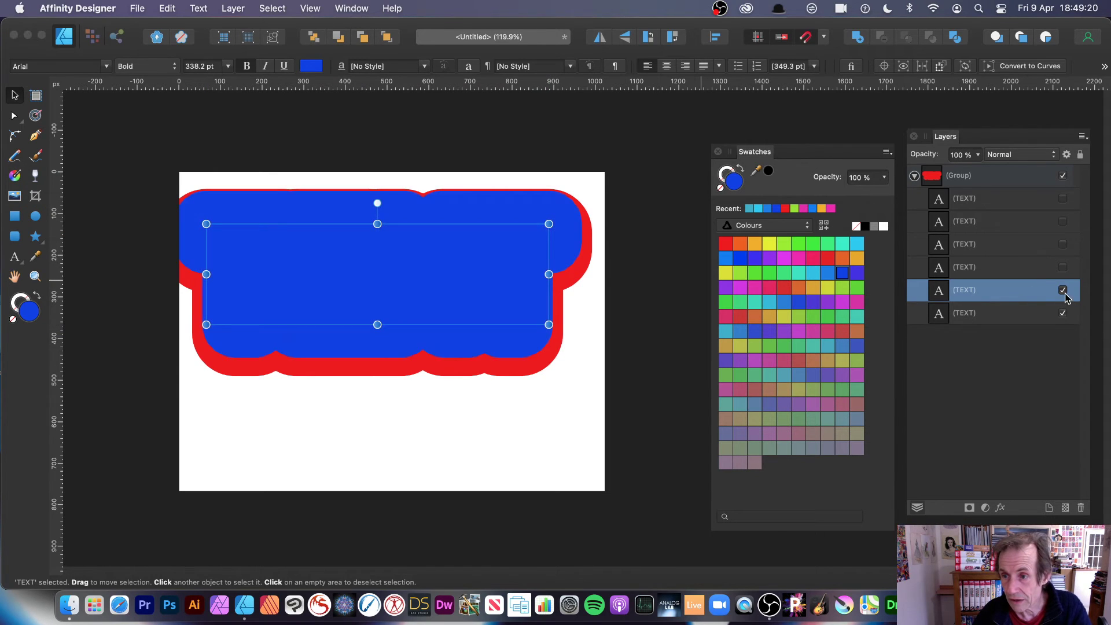
drag(476, 285, 466, 295)
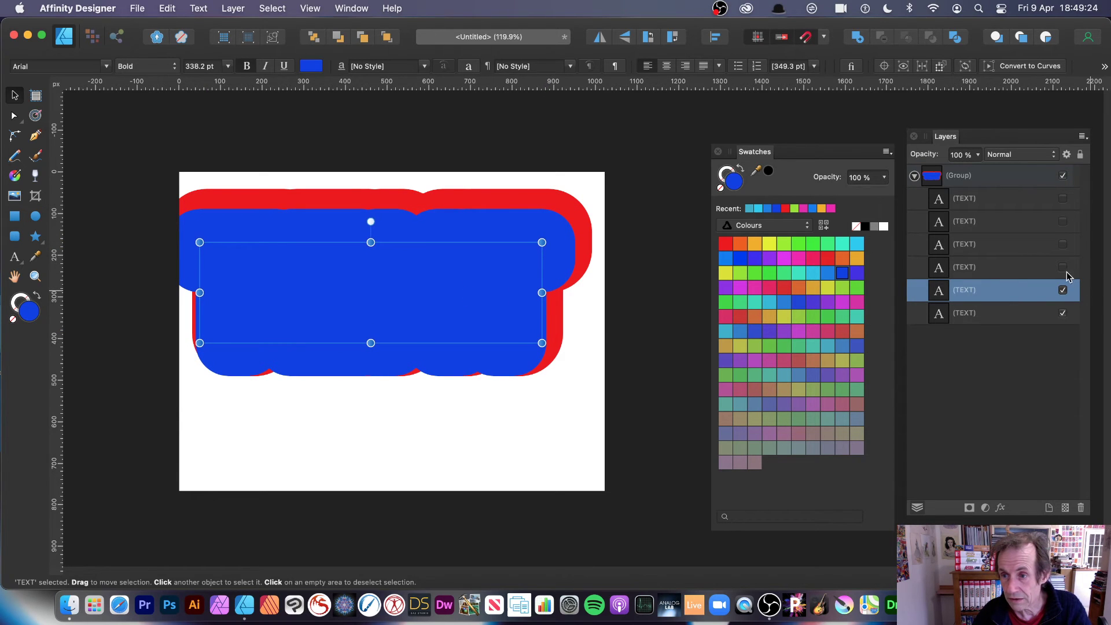
Show the orange and red TEXT layers, offsetting each further left and down.
click(1014, 272)
click(1063, 267)
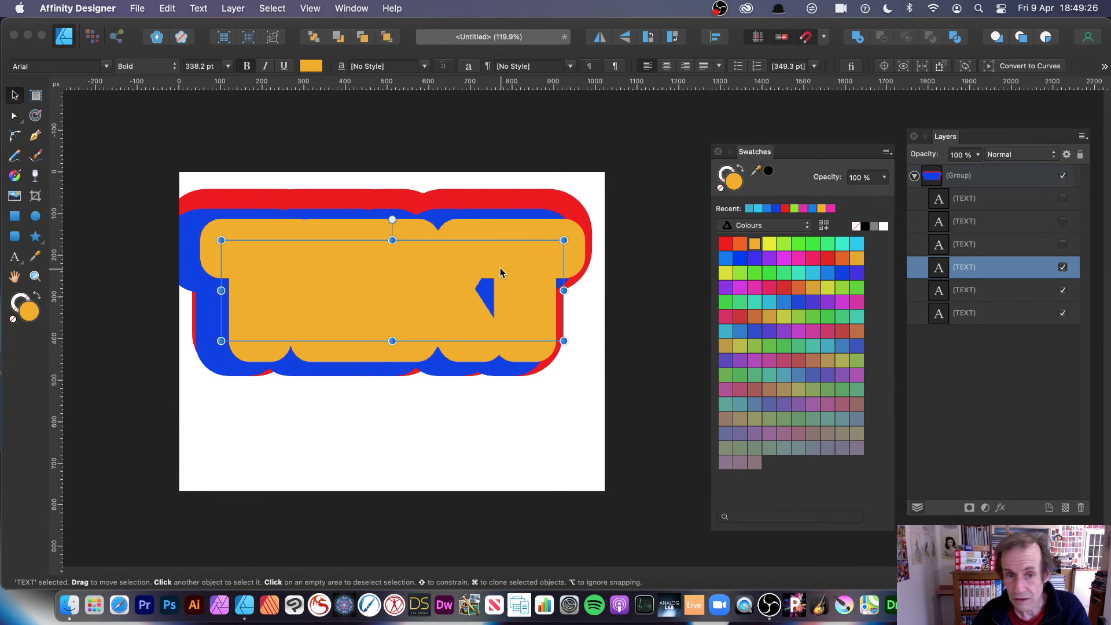
drag(501, 272, 470, 284)
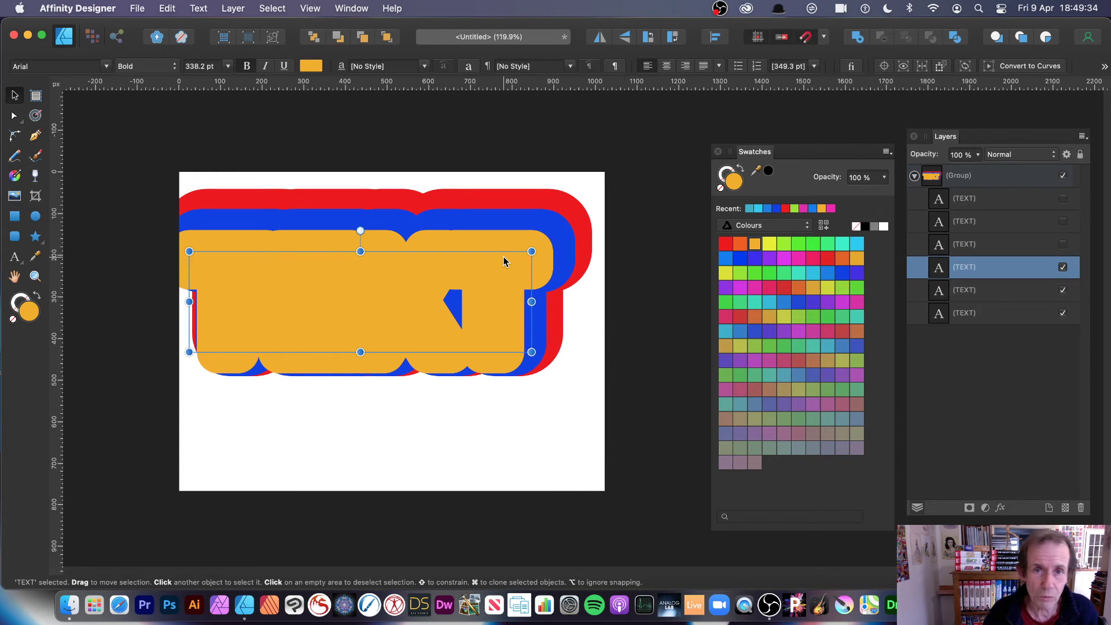
click(1056, 247)
click(1061, 246)
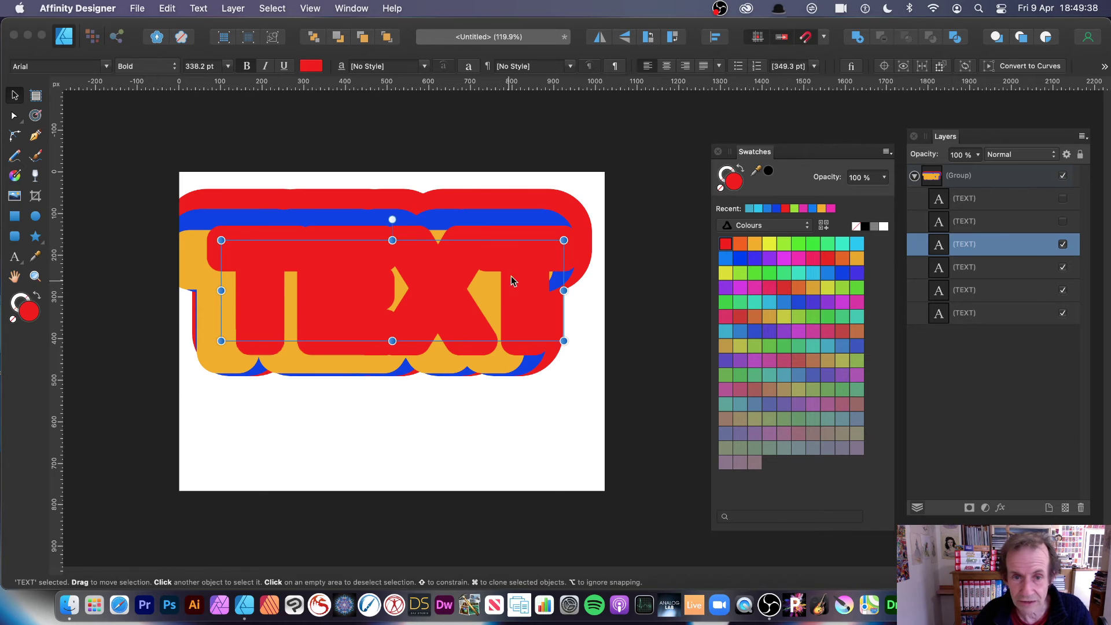
drag(537, 256, 487, 283)
Show the blue and cyan TEXT layers, moving each progressively down-left to finish the stack.
click(988, 226)
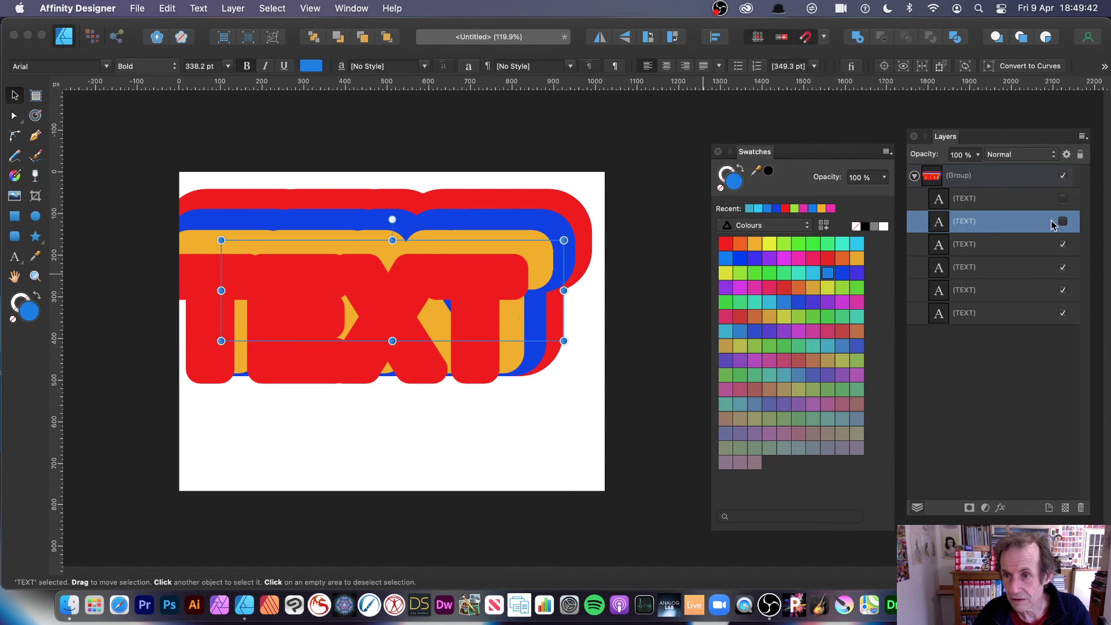
click(1062, 222)
drag(438, 291, 365, 333)
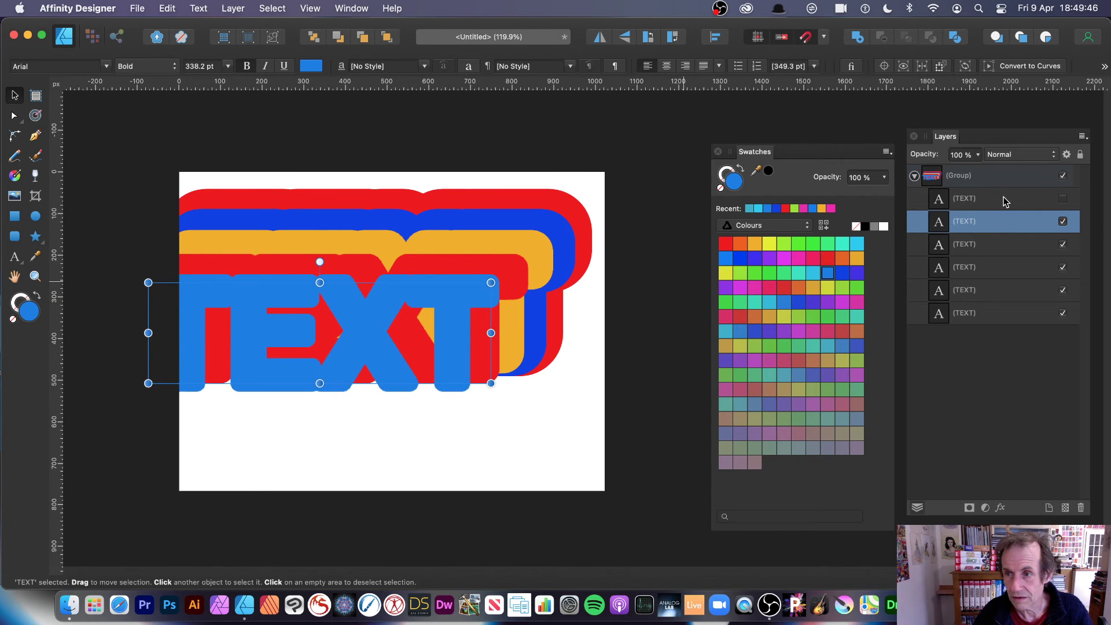
click(1062, 199)
click(988, 200)
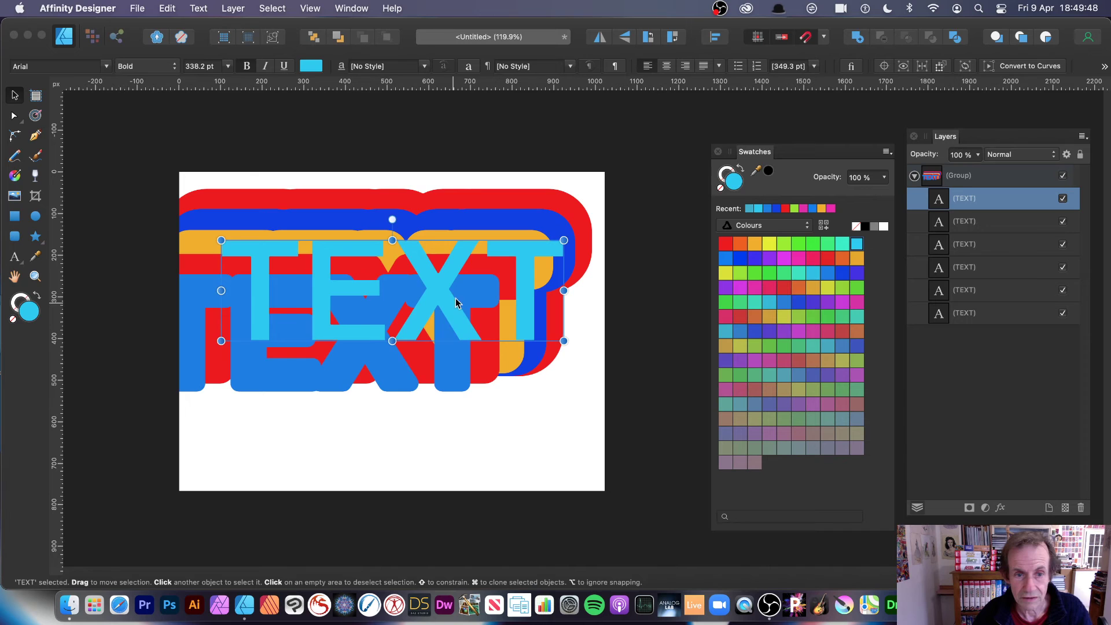
drag(457, 301, 355, 352)
click(133, 159)
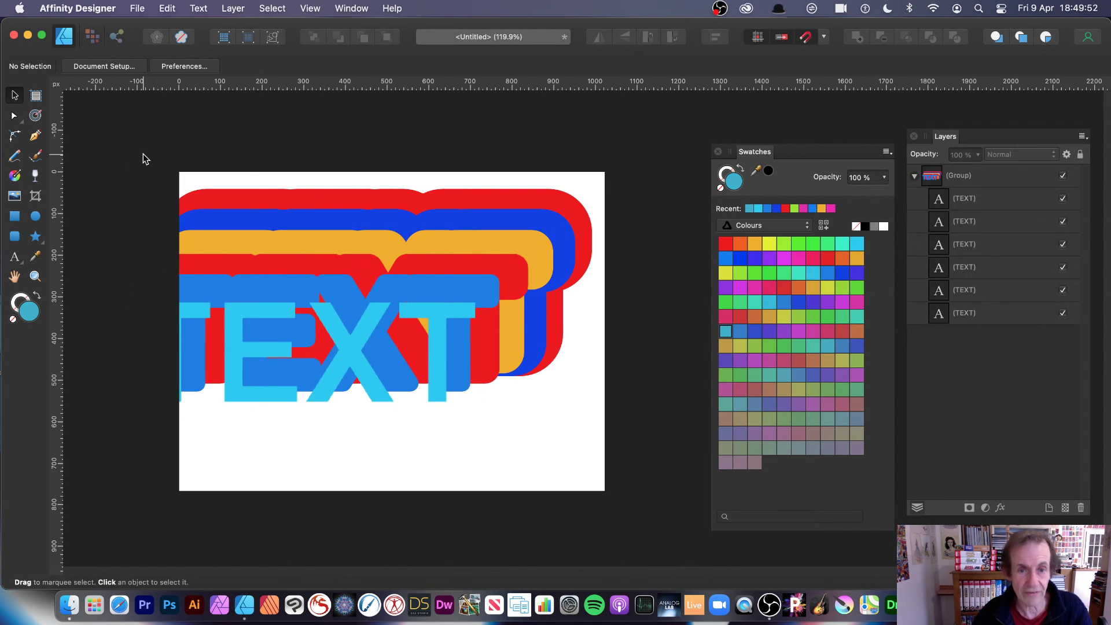